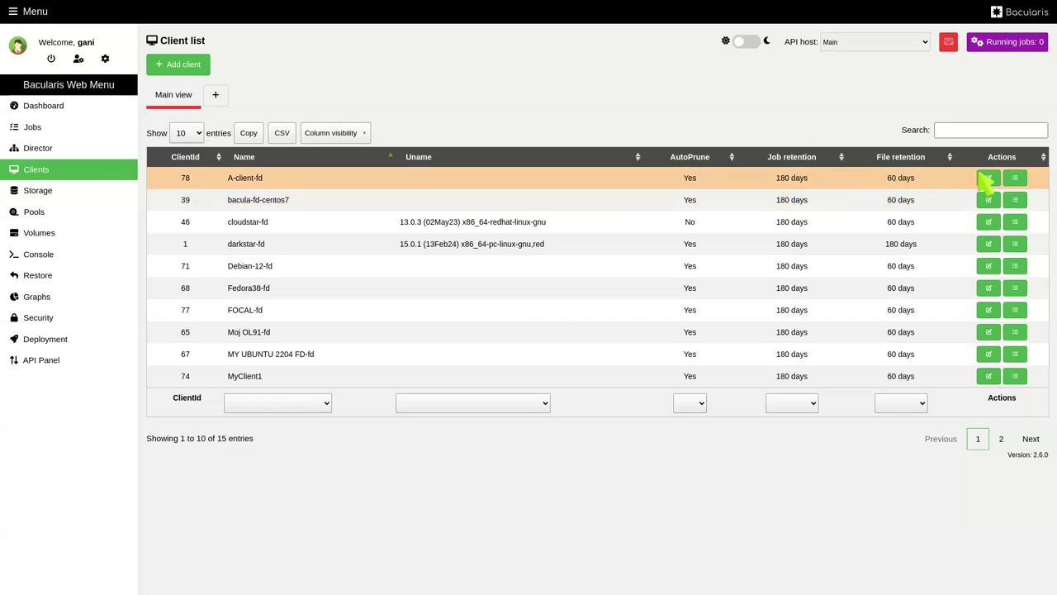
- Open A-client-fd's details, check its client status, then open its file daemon configuration
{"action": "left_click", "coordinate": [1015, 178]}
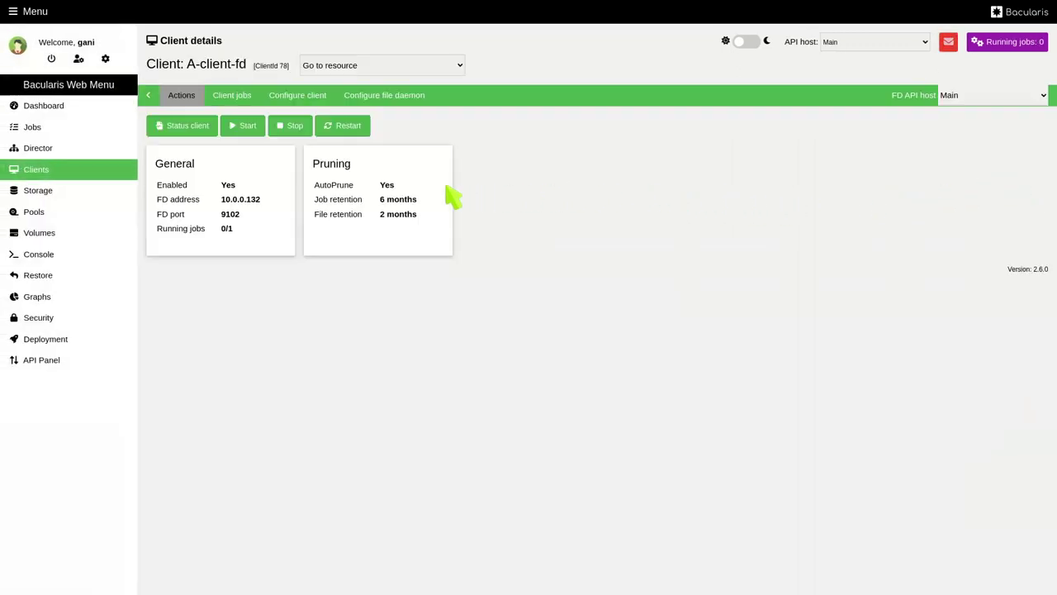
{"action": "left_click", "coordinate": [187, 126]}
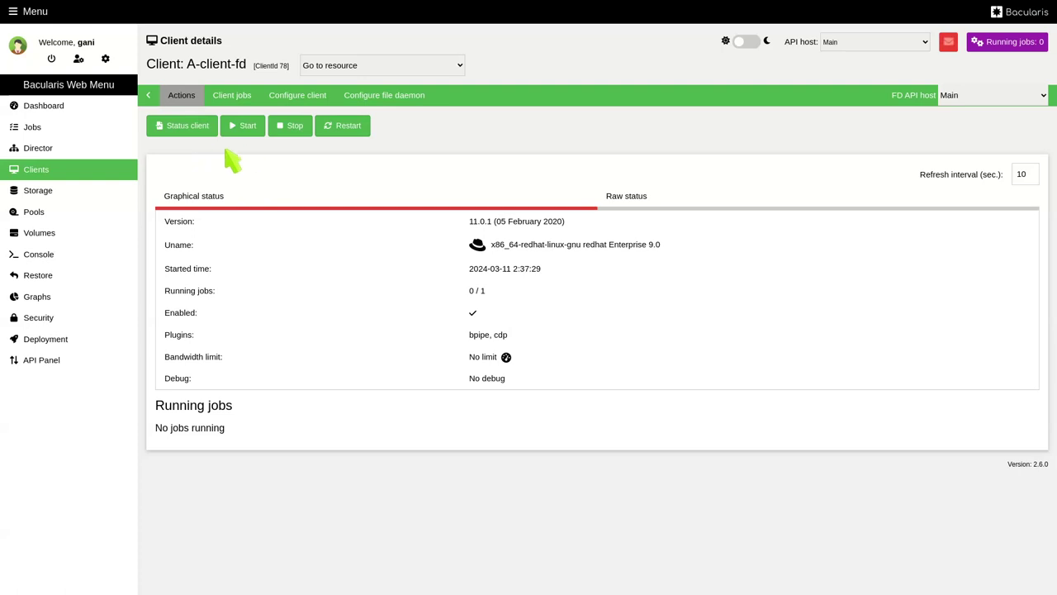
{"action": "left_click", "coordinate": [402, 103]}
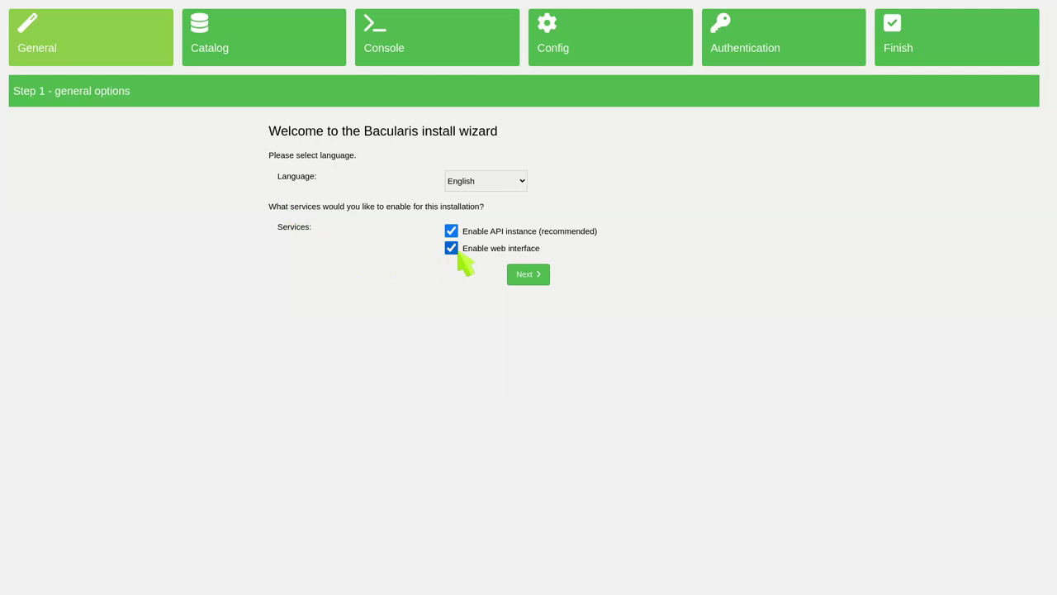
- Decline sharing the Catalog database and the Bconsole interface, advancing the wizard to Step 4
{"action": "left_click", "coordinate": [530, 277]}
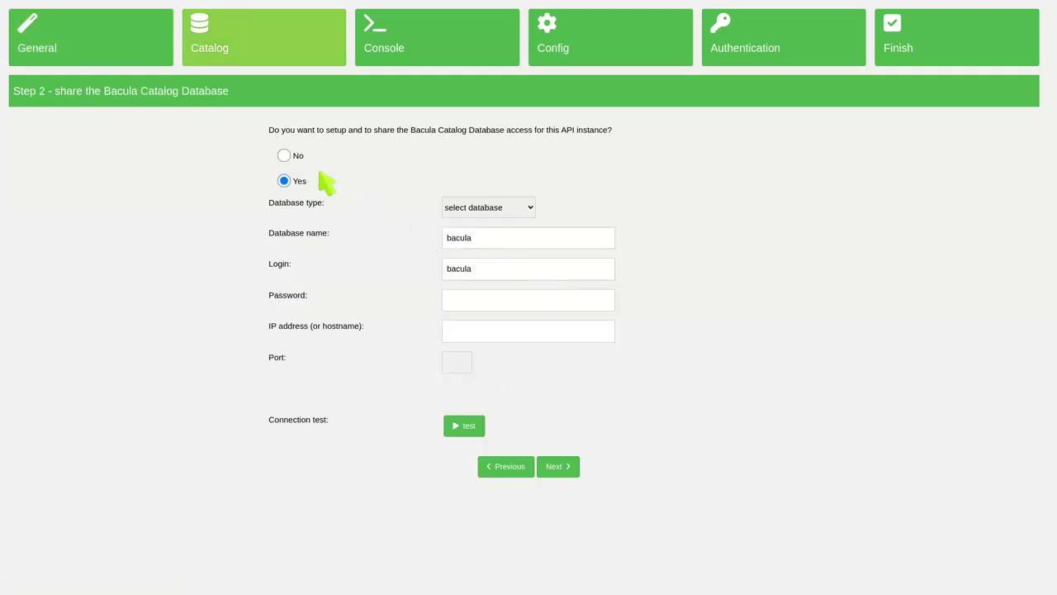
{"action": "left_click", "coordinate": [298, 160]}
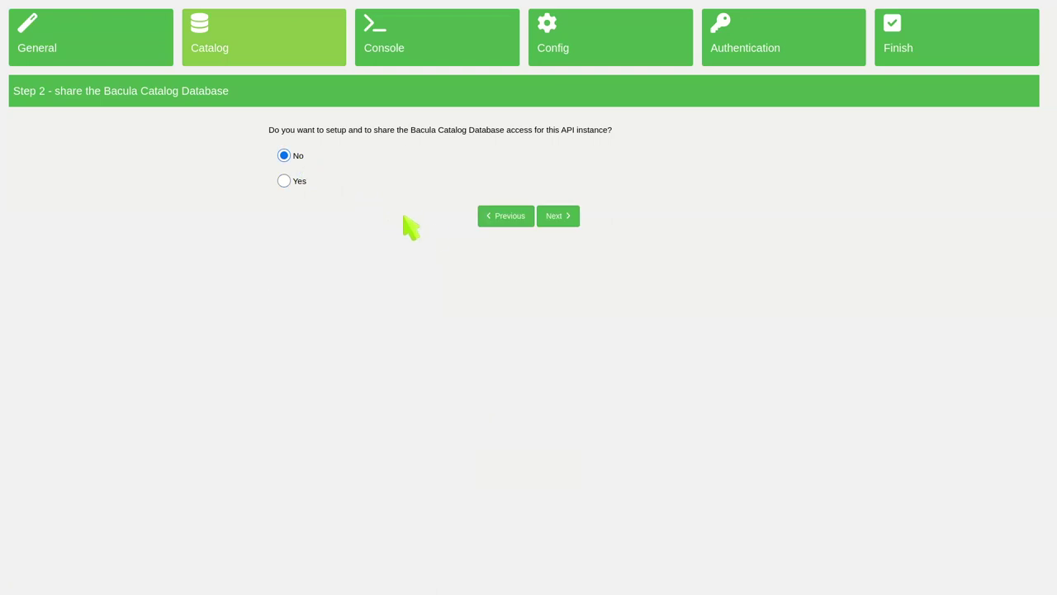
{"action": "left_click", "coordinate": [566, 219]}
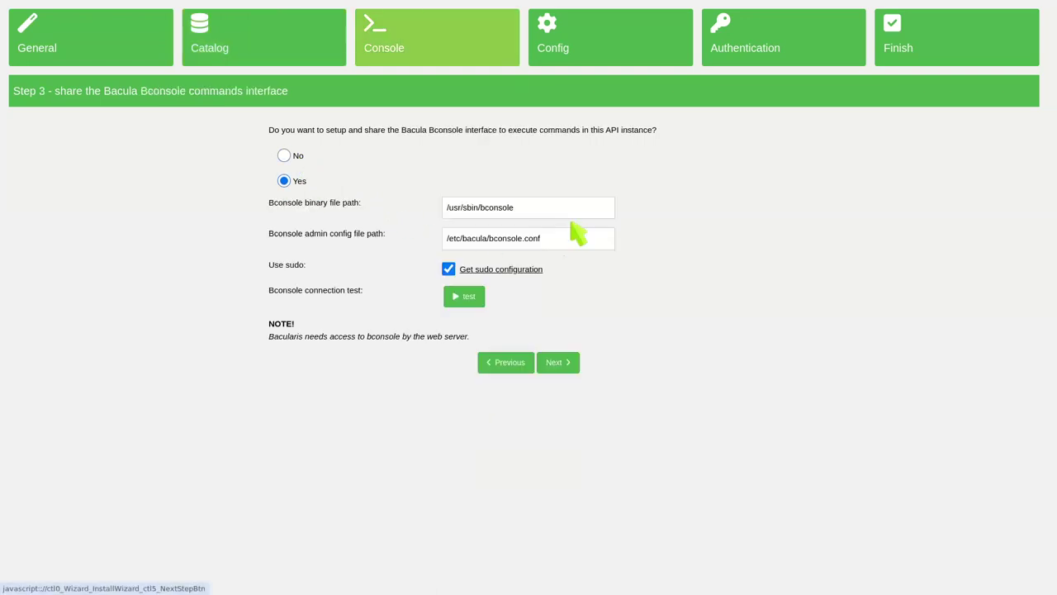
{"action": "left_click", "coordinate": [297, 157]}
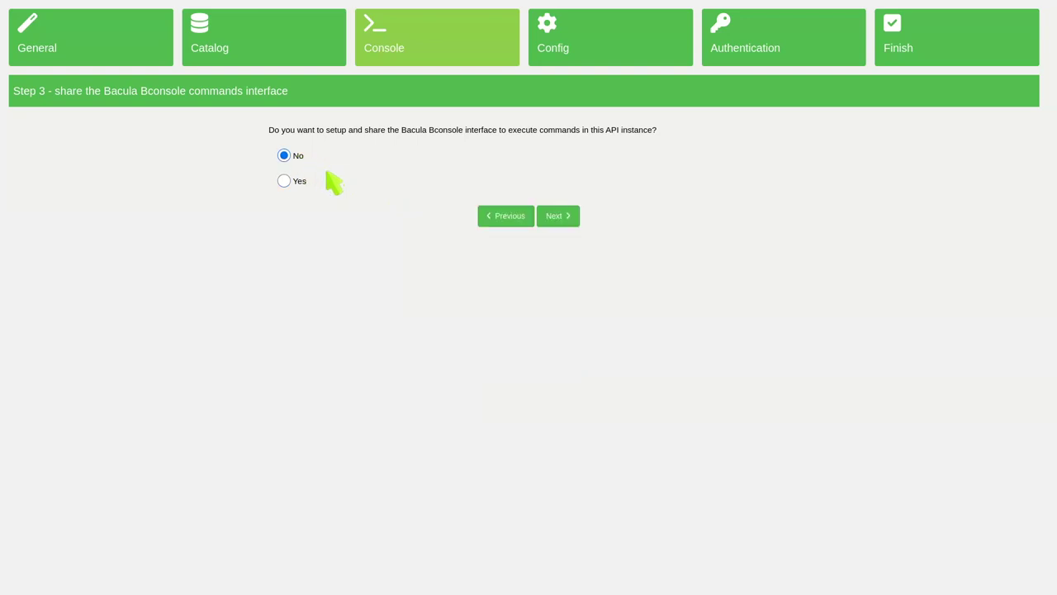
{"action": "left_click", "coordinate": [568, 221]}
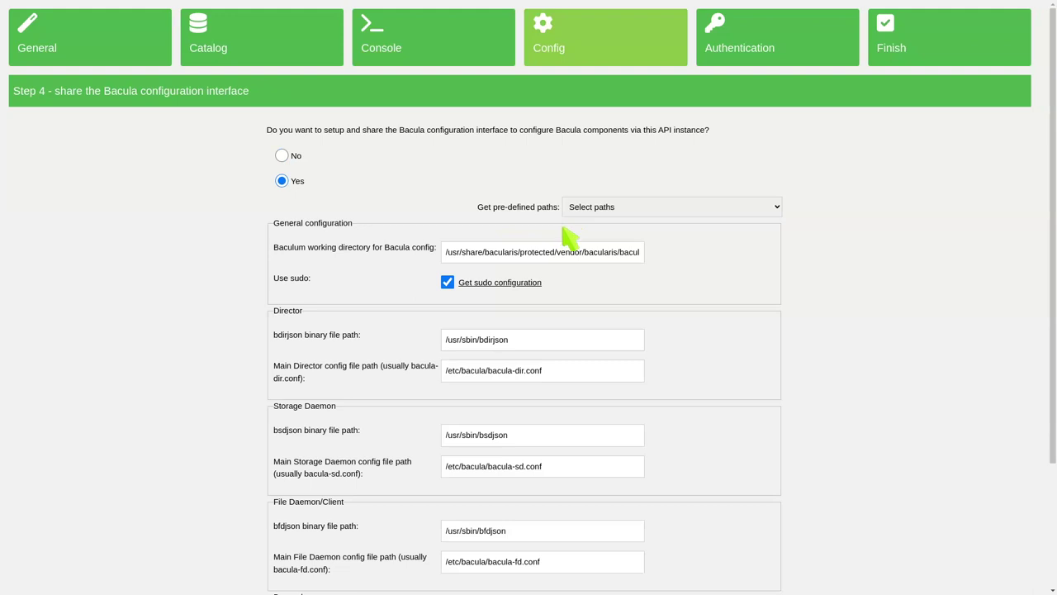
- Clear the bdirjson binary path and the Main Director config path
{"action": "scroll", "coordinate": [568, 239], "scroll_direction": "down", "scroll_amount": 3}
{"action": "triple_click", "coordinate": [547, 212]}
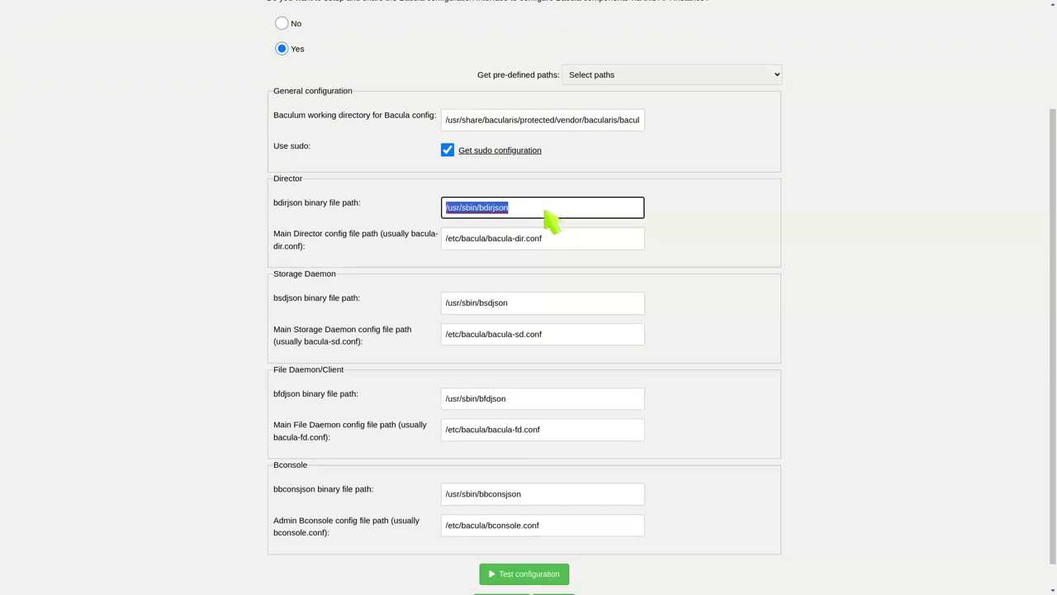
{"action": "key", "text": "BackSpace"}
{"action": "triple_click", "coordinate": [545, 240]}
{"action": "key", "text": "BackSpace"}
- Clear the bsdjson binary path and the Storage Daemon config path
{"action": "left_click", "coordinate": [531, 308]}
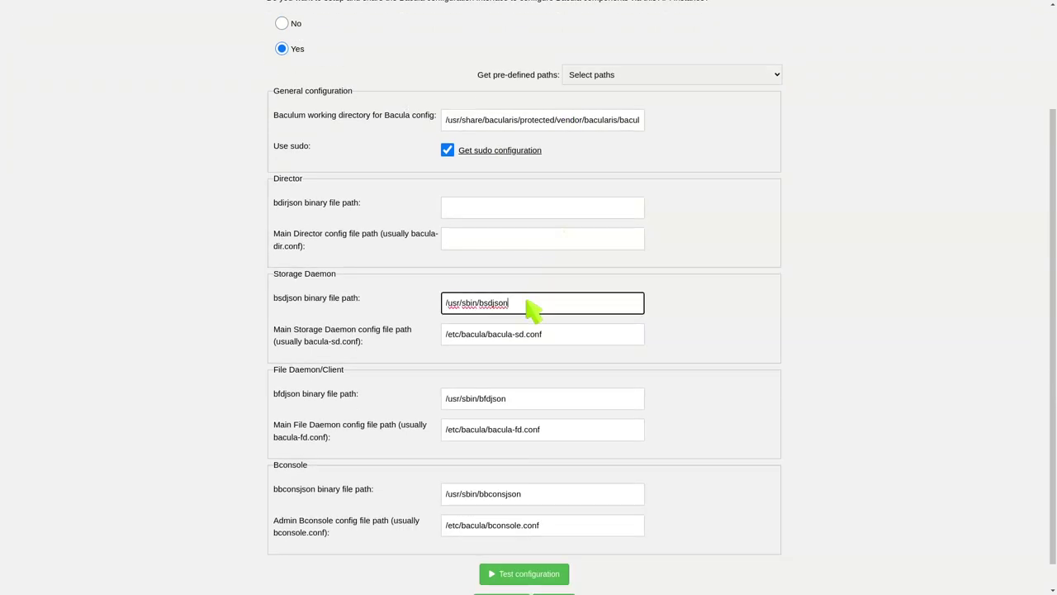
{"action": "triple_click", "coordinate": [528, 304]}
{"action": "key", "text": "BackSpace"}
{"action": "triple_click", "coordinate": [546, 338]}
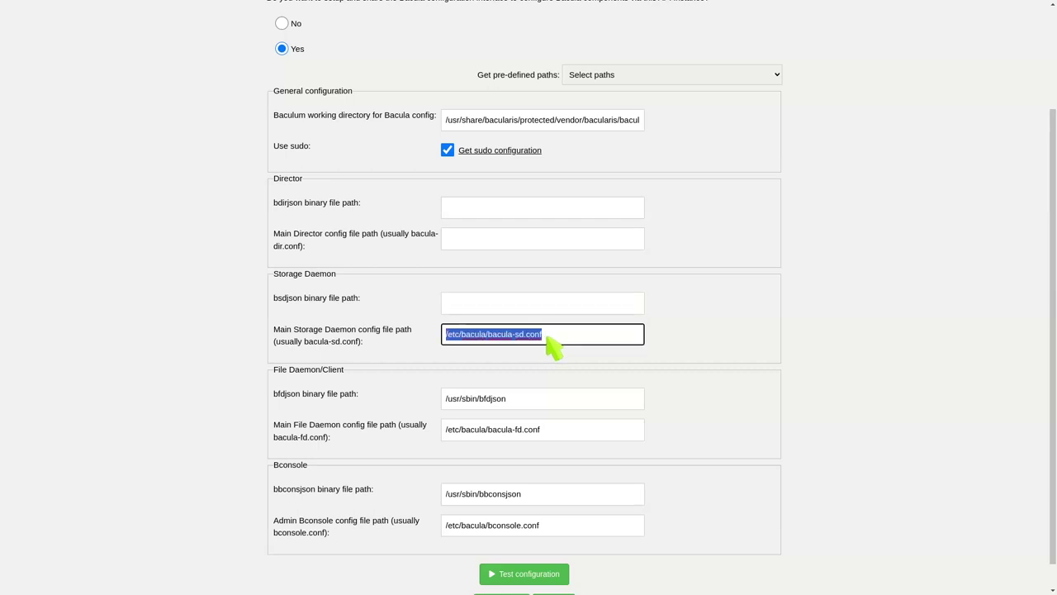
{"action": "key", "text": "BackSpace"}
- Clear the bbconsjson binary path and the Admin Bconsole config path
{"action": "triple_click", "coordinate": [547, 498]}
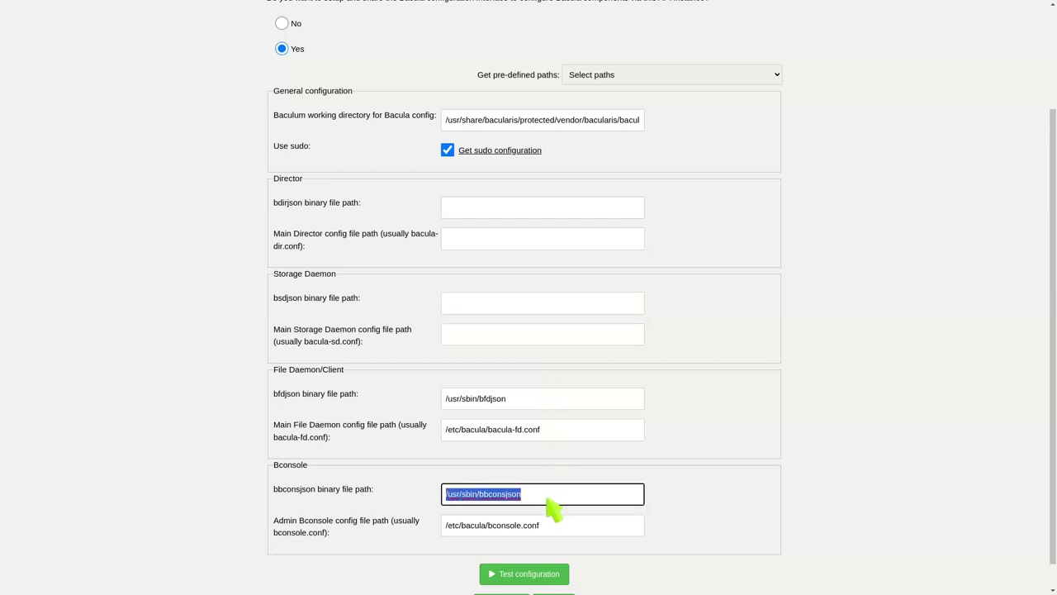
{"action": "key", "text": "BackSpace"}
{"action": "triple_click", "coordinate": [548, 530]}
{"action": "key", "text": "BackSpace"}
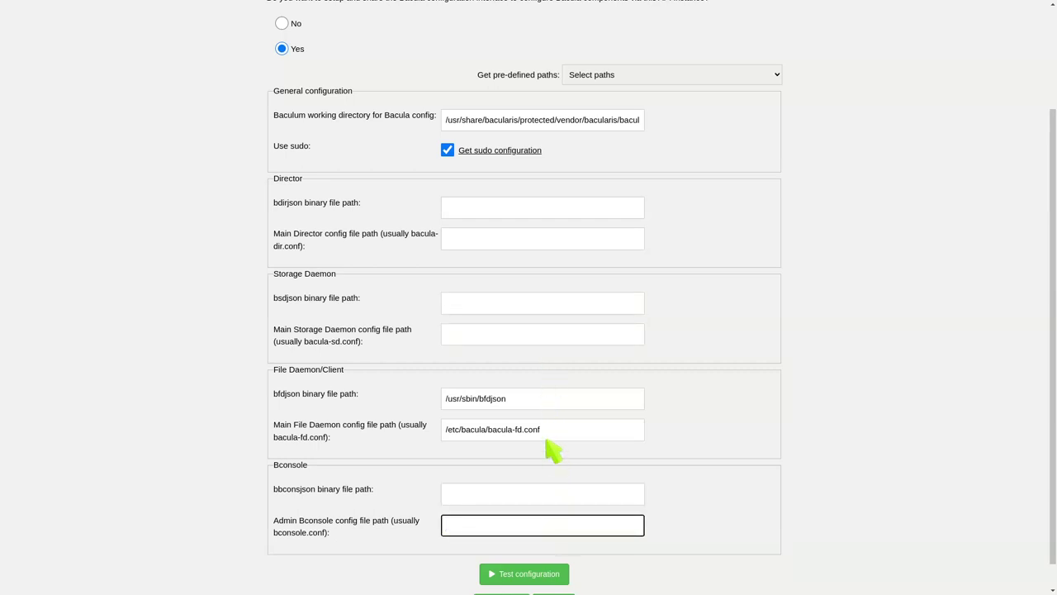
- Copy the two suggested RHEL apache sudo lines for /usr/sbin/bfdjson and switch to the terminal
{"action": "left_click", "coordinate": [498, 155]}
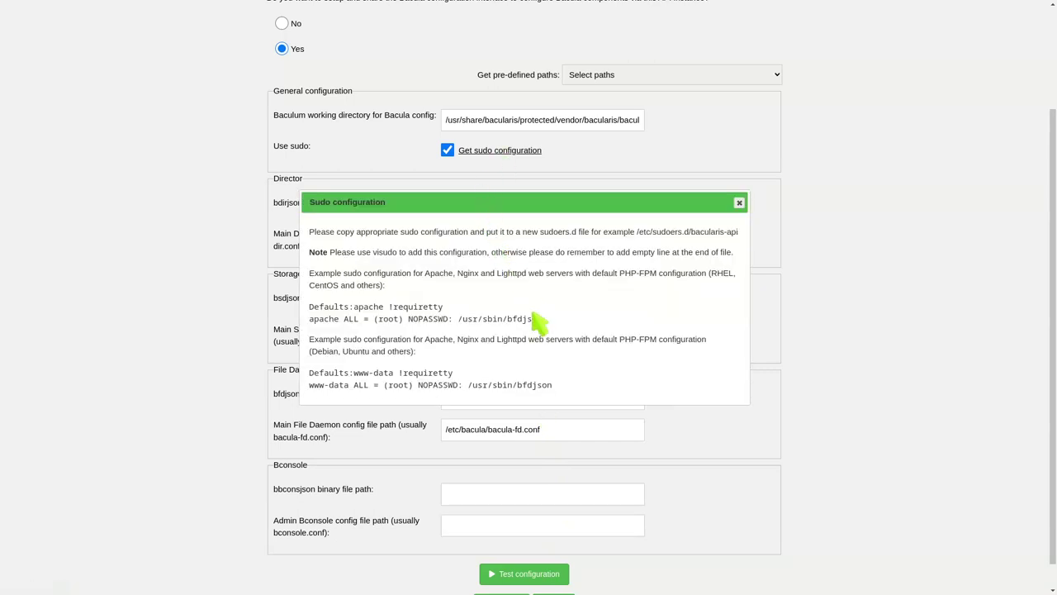
{"action": "left_click_drag", "start_coordinate": [545, 319], "coordinate": [311, 309]}
{"action": "key", "text": "ctrl+c"}
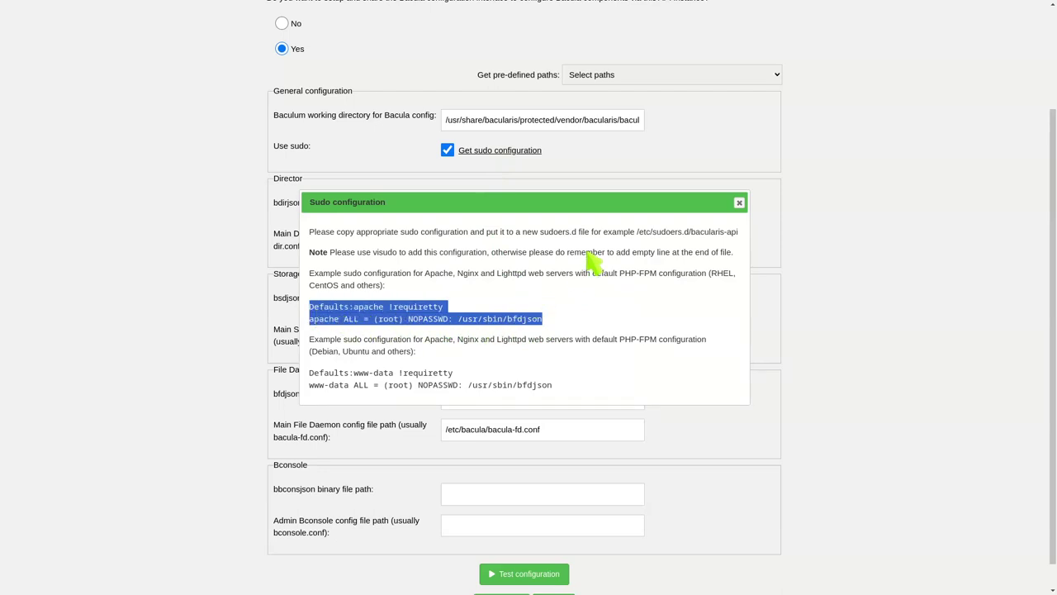
{"action": "key", "text": "alt+Tab"}
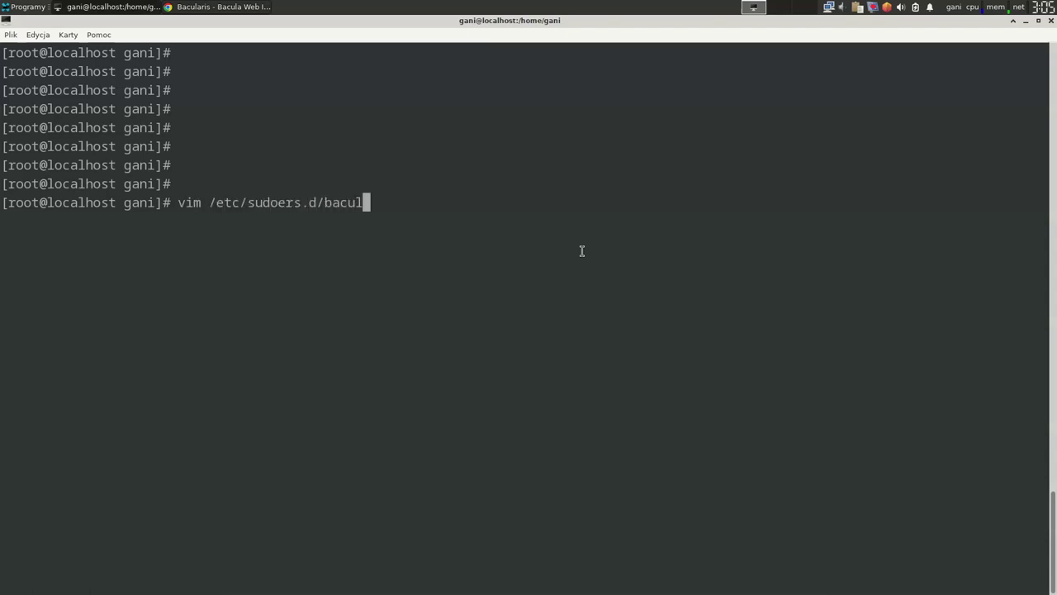
- Paste the two apache bfdjson sudo rules into /etc/sudoers.d/bacularis in vim and save with :wq
{"action": "key", "text": "i"}
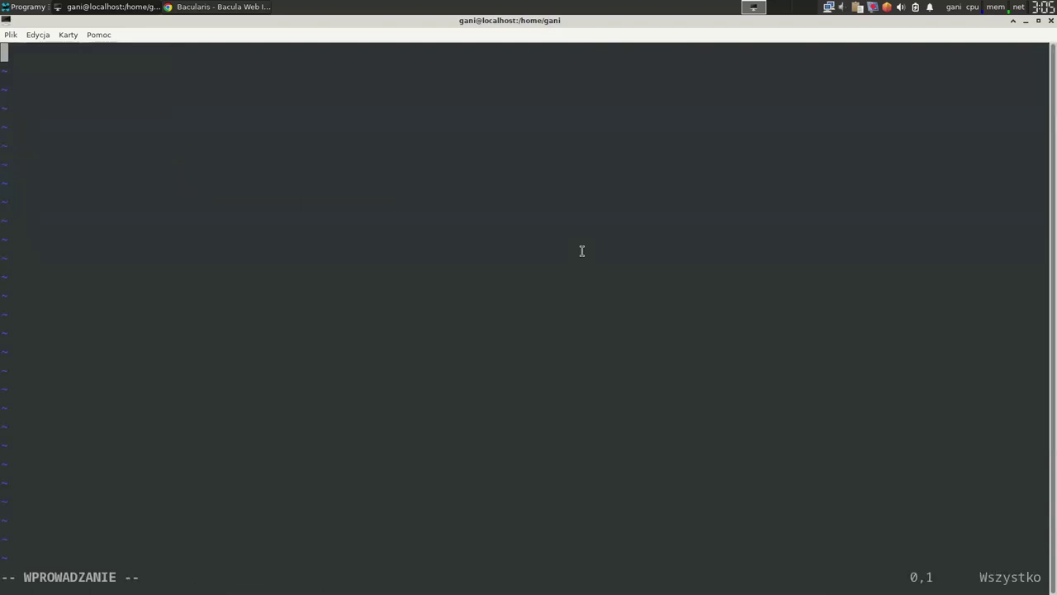
{"action": "key", "text": "ctrl+shift+v"}
{"action": "key", "text": "Escape"}
{"action": "type", "text": ":"}
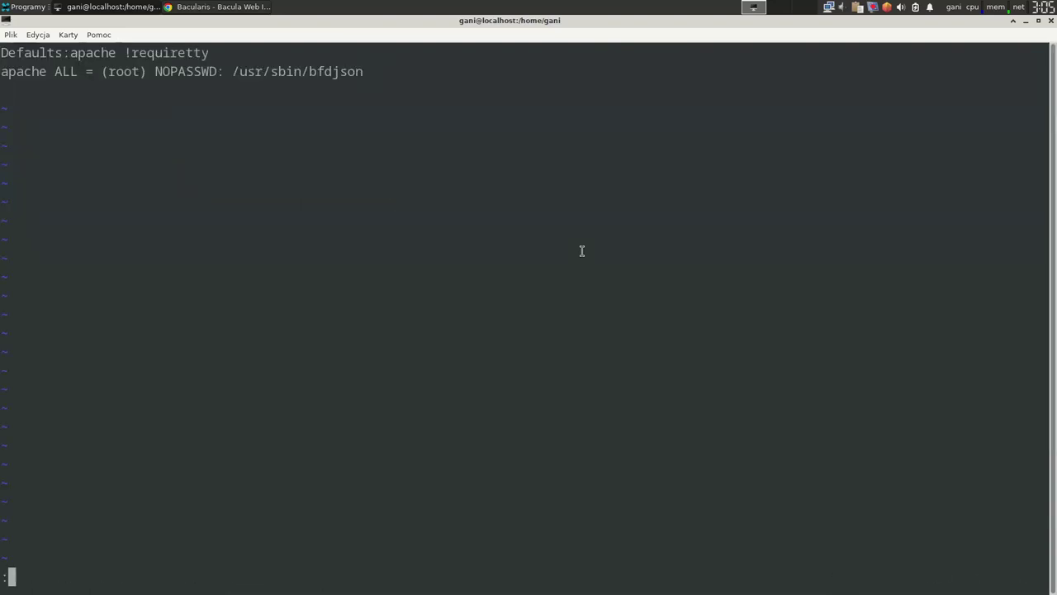
{"action": "type", "text": "wq"}
{"action": "key", "text": "Return"}
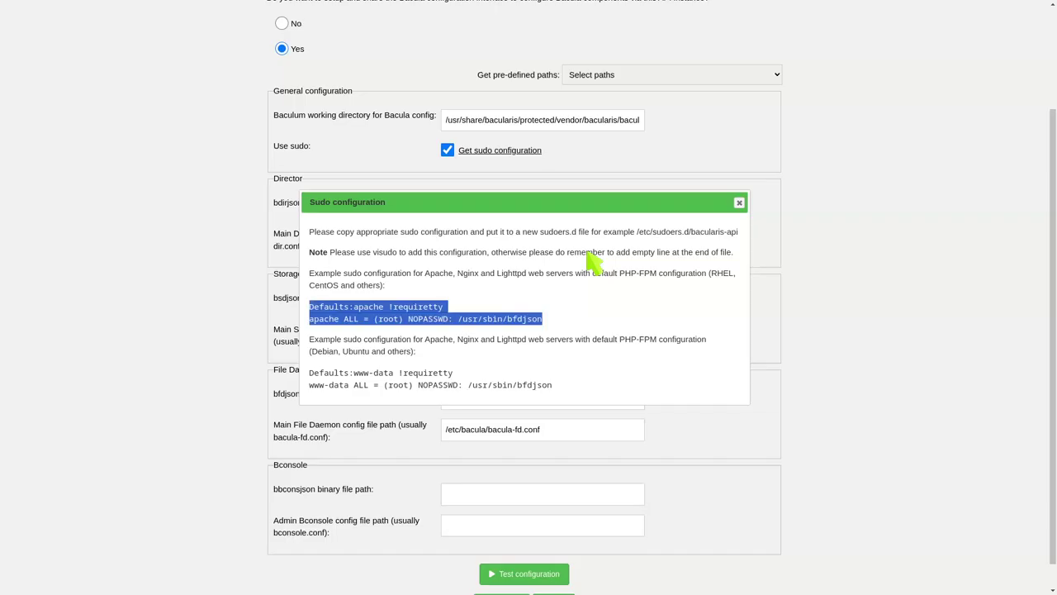
- Test the File Daemon tool paths and continue once the configuration test passes
{"action": "left_click", "coordinate": [739, 202]}
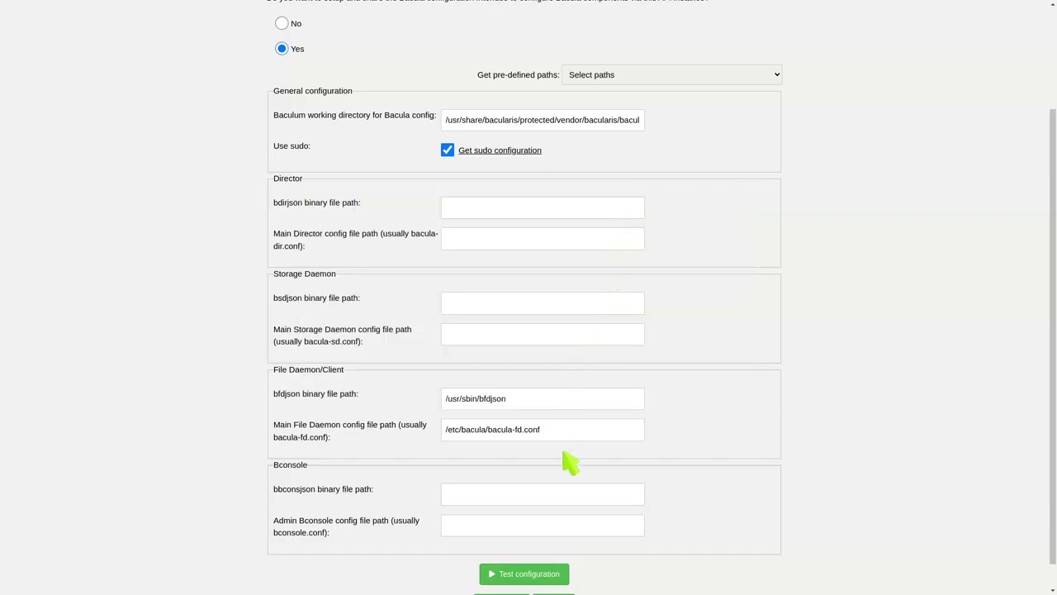
{"action": "left_click", "coordinate": [530, 575]}
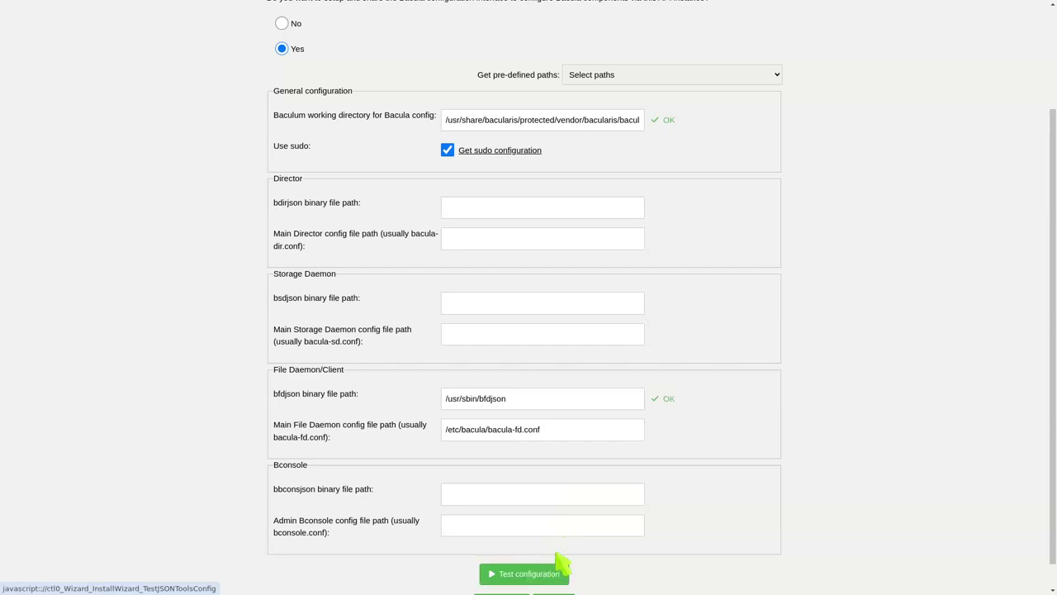
{"action": "scroll", "coordinate": [642, 496], "scroll_direction": "down", "scroll_amount": 1}
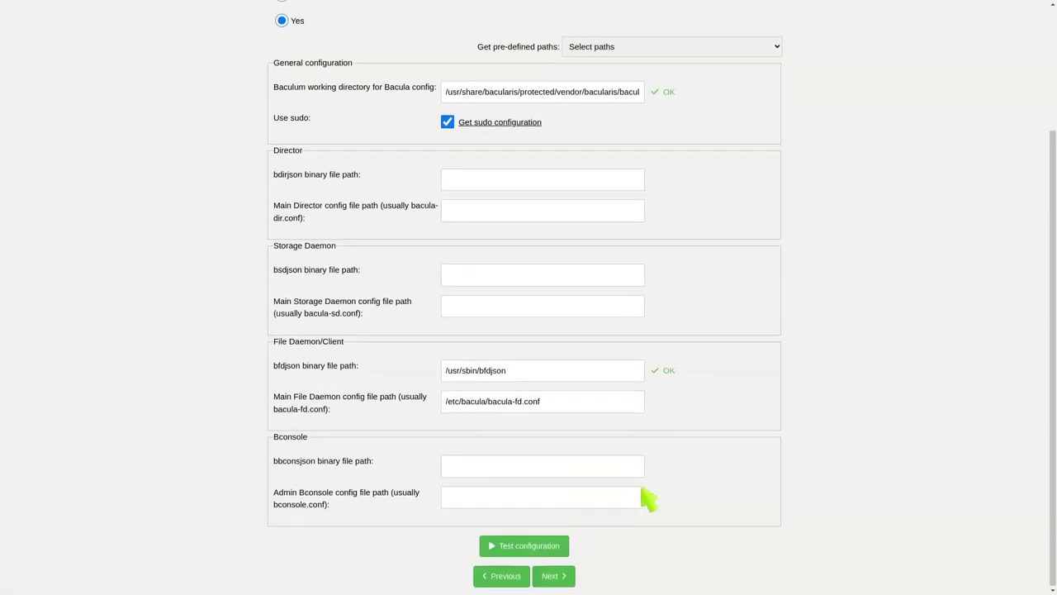
{"action": "left_click", "coordinate": [552, 575]}
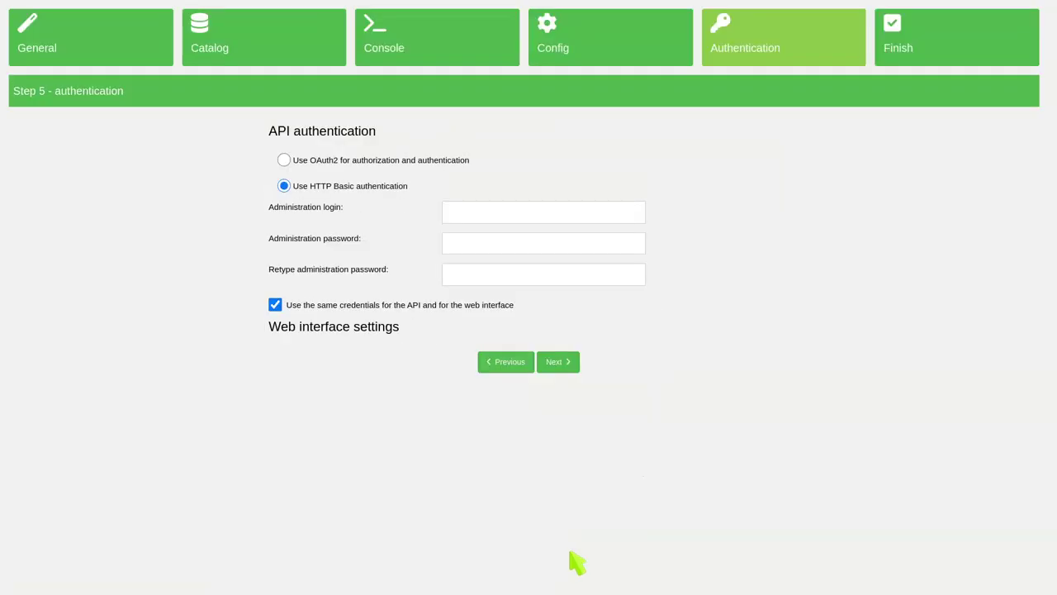
- Enter the administration login, password and retyped password for HTTP Basic authentication, then continue
{"action": "left_click", "coordinate": [512, 216]}
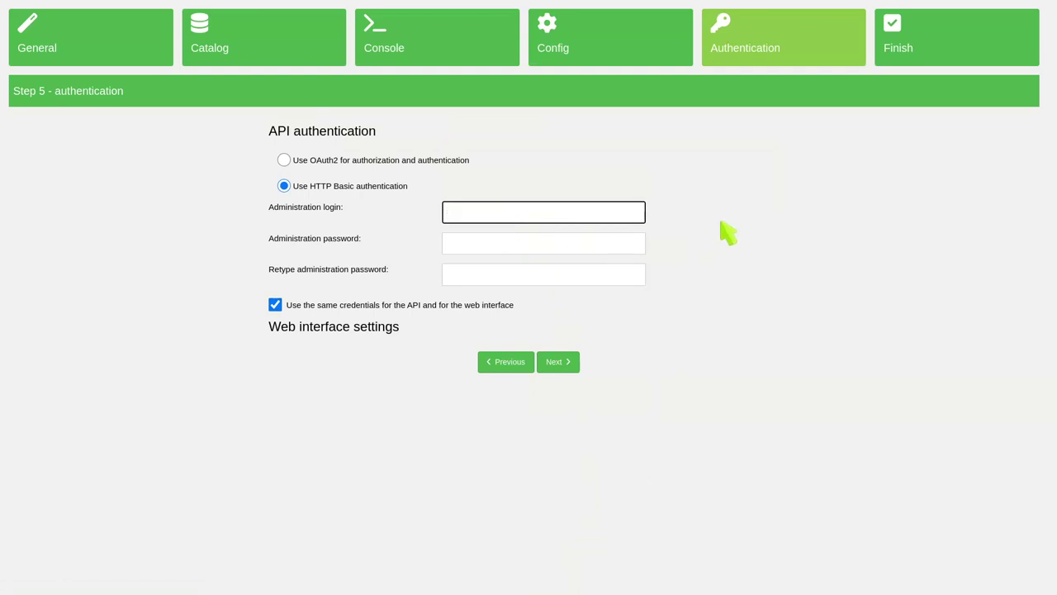
{"action": "key", "text": "Tab"}
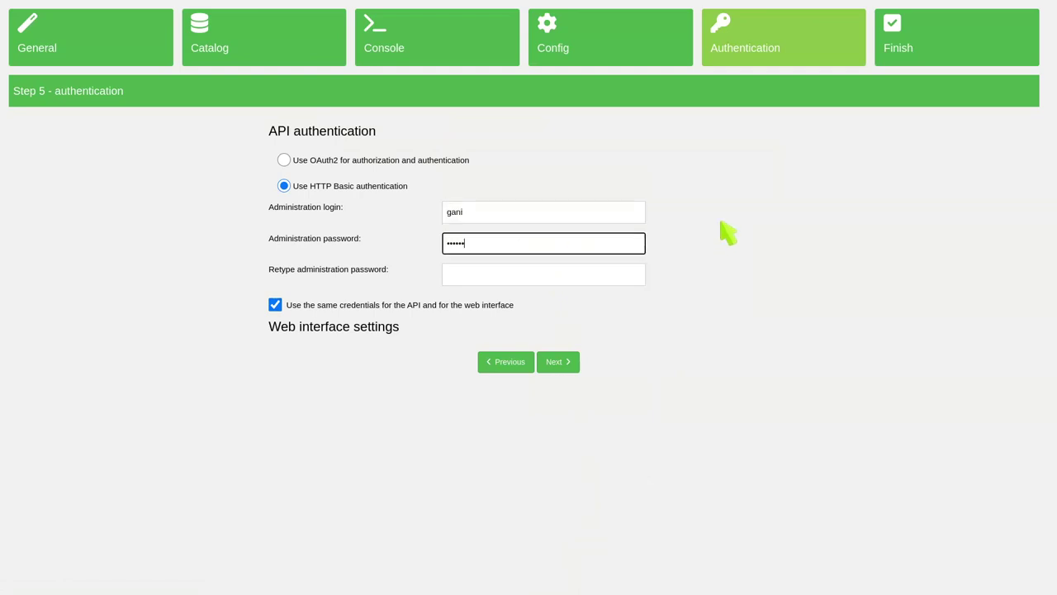
{"action": "key", "text": "Tab"}
{"action": "type", "text": "g"}
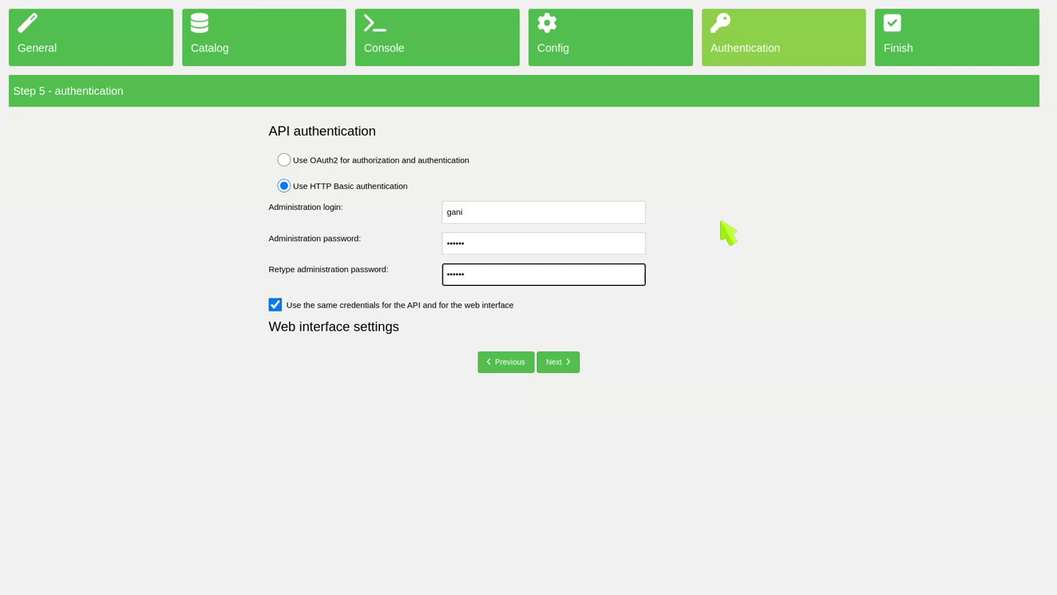
{"action": "left_click", "coordinate": [569, 363]}
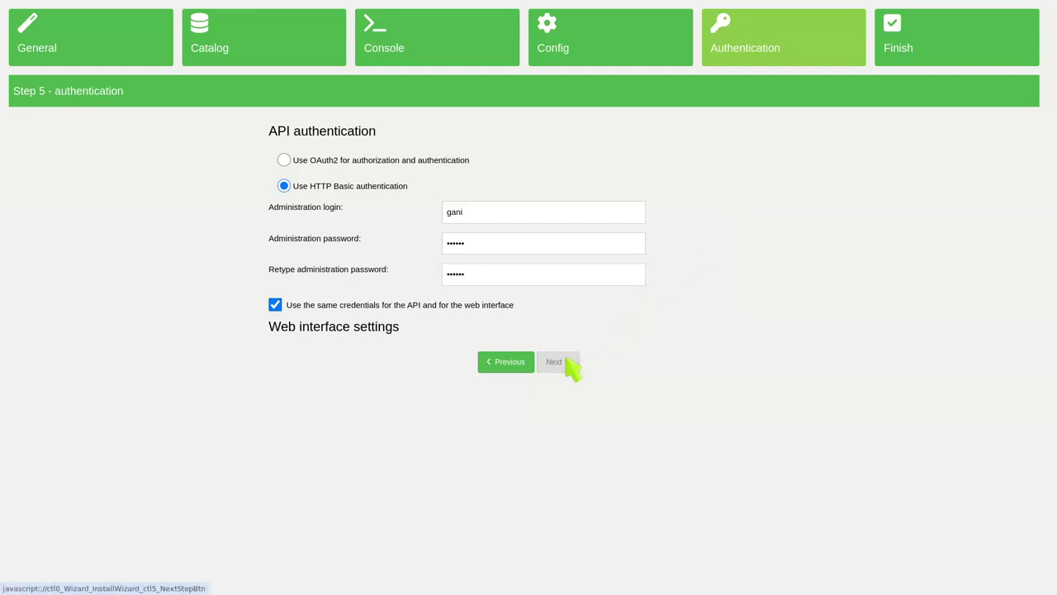
- Save the Step 6 API configuration and sign in with the admin username and password
{"action": "scroll", "coordinate": [572, 367], "scroll_direction": "down", "scroll_amount": 1}
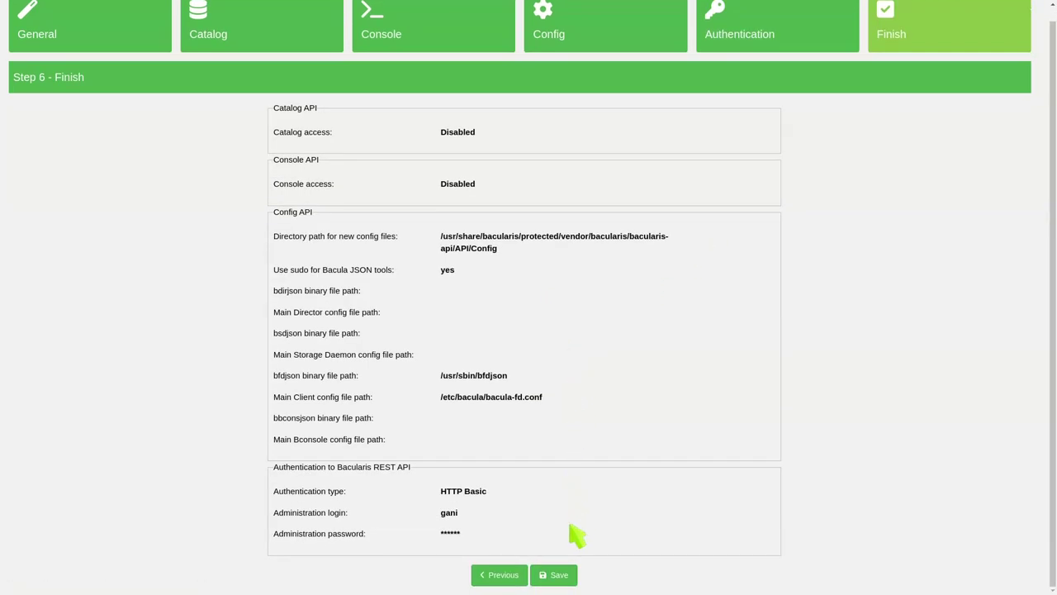
{"action": "left_click", "coordinate": [553, 575]}
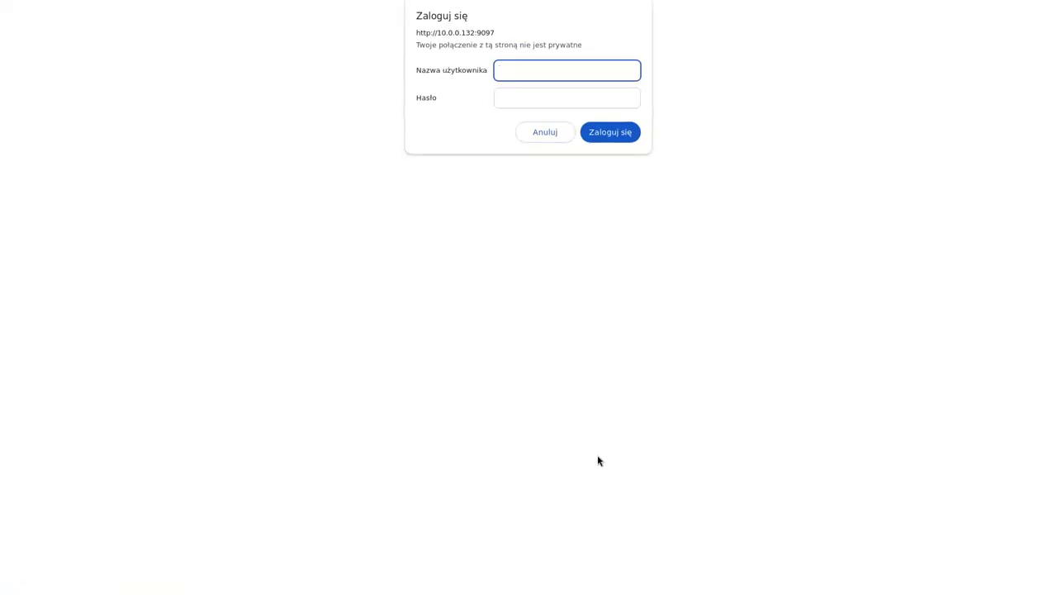
{"action": "type", "text": "gani"}
{"action": "key", "text": "Tab"}
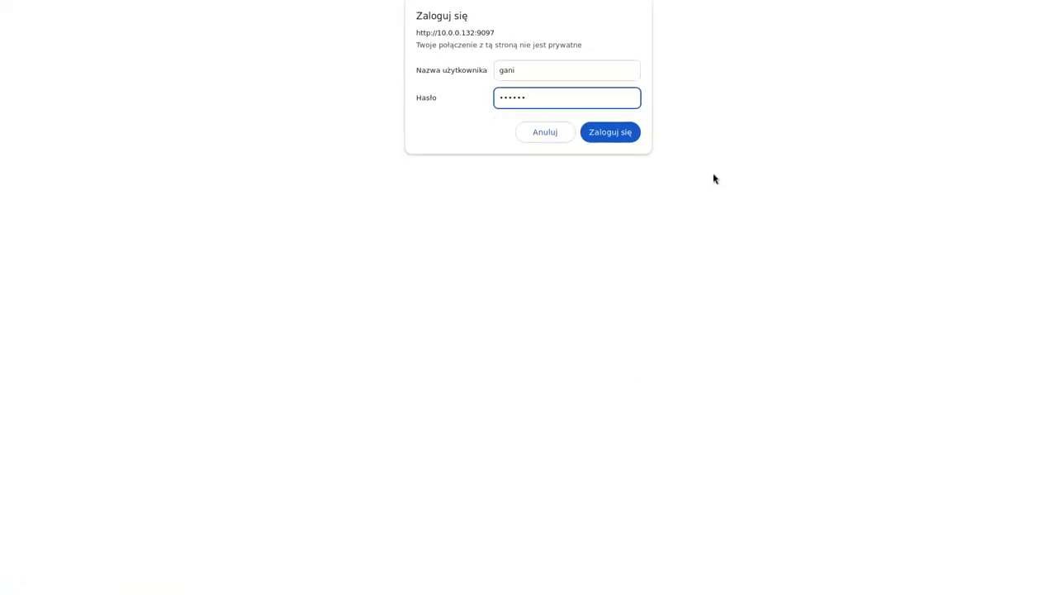
{"action": "key", "text": "Return"}
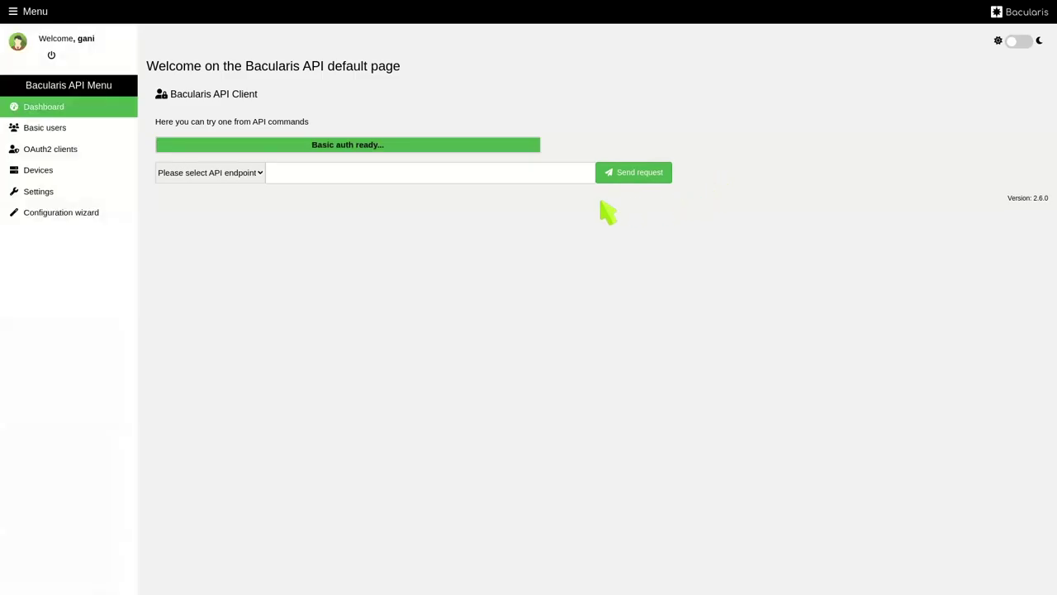
- Enable API actions under Settings > Actions and clear the Director start, stop and restart commands
{"action": "left_click", "coordinate": [96, 191]}
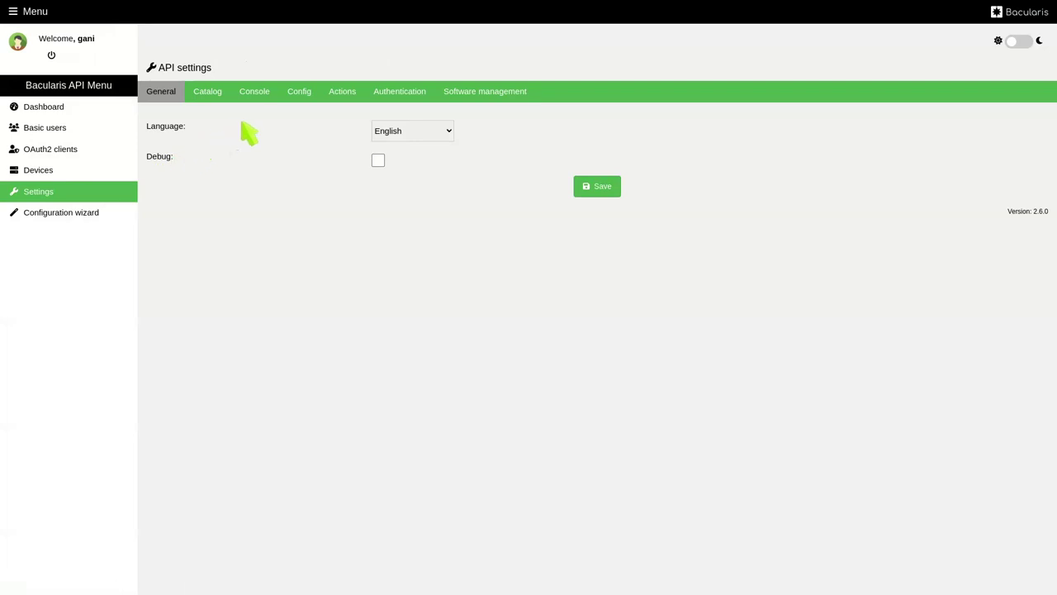
{"action": "left_click", "coordinate": [345, 94]}
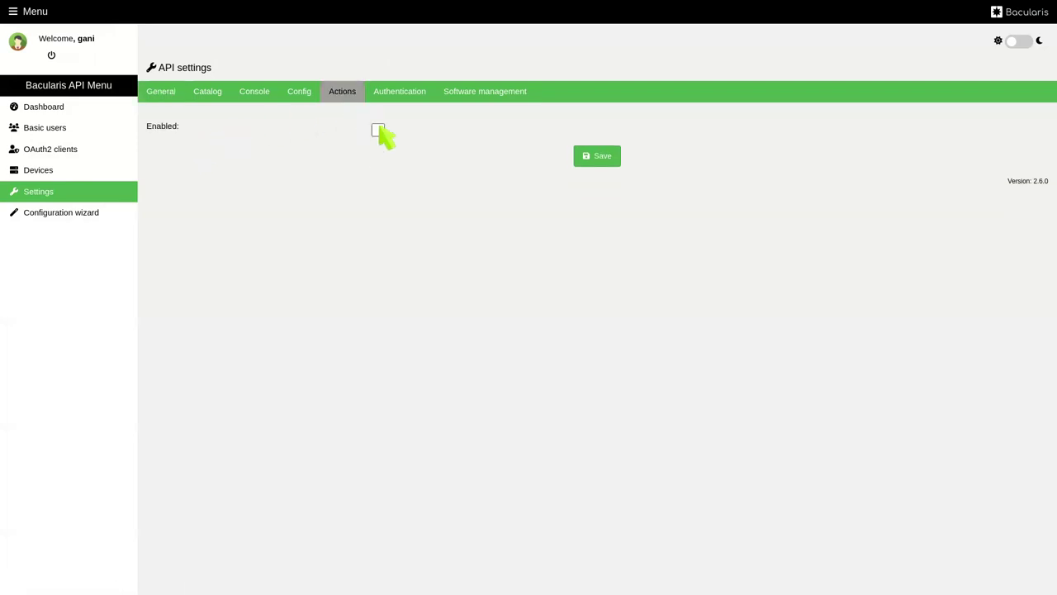
{"action": "left_click", "coordinate": [377, 130]}
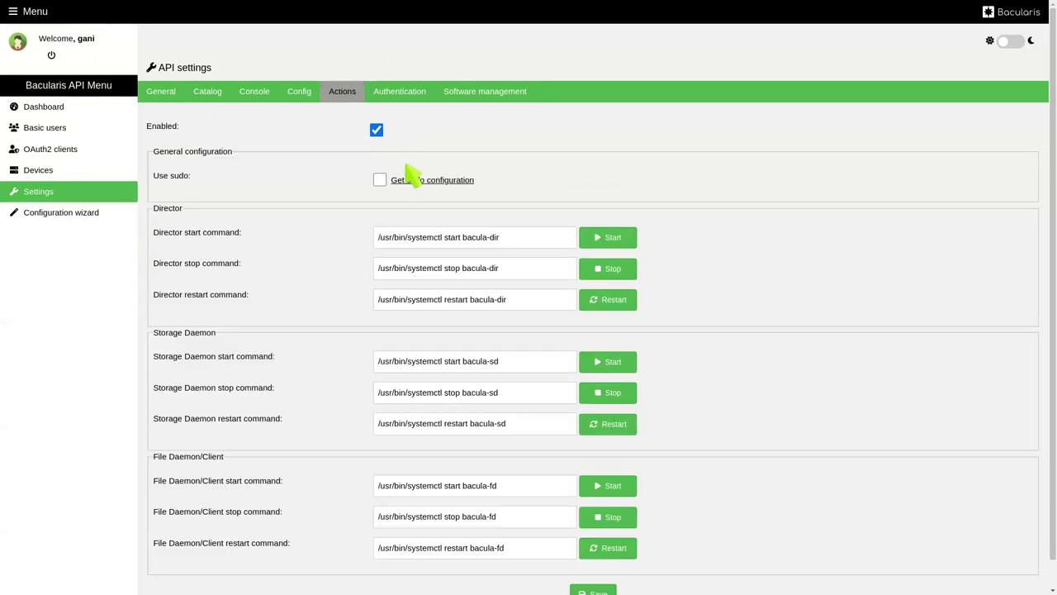
{"action": "triple_click", "coordinate": [486, 239]}
{"action": "key", "text": "BackSpace"}
{"action": "triple_click", "coordinate": [486, 269]}
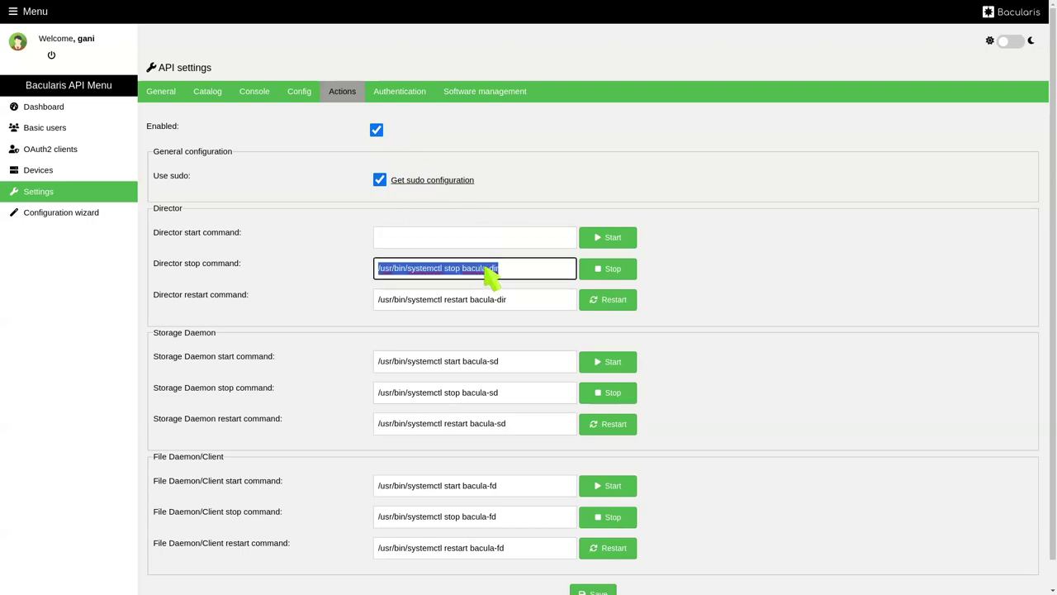
{"action": "key", "text": "BackSpace"}
{"action": "triple_click", "coordinate": [488, 299]}
{"action": "key", "text": "BackSpace"}
- Clear the Storage Daemon start, stop and restart commands
{"action": "scroll", "coordinate": [486, 308], "scroll_direction": "down", "scroll_amount": 1}
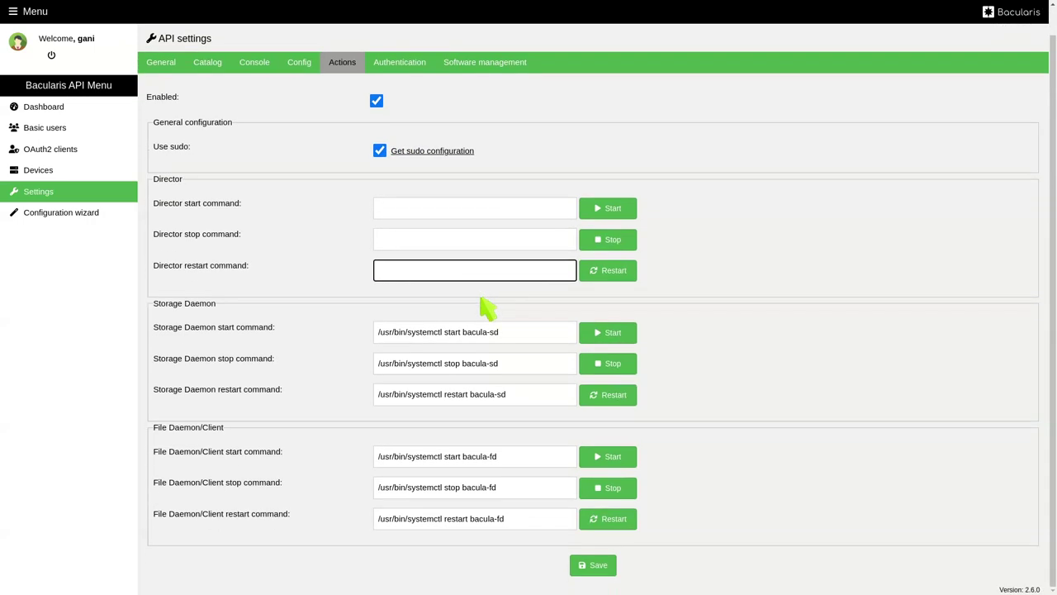
{"action": "triple_click", "coordinate": [487, 333]}
{"action": "key", "text": "BackSpace"}
{"action": "triple_click", "coordinate": [487, 366]}
{"action": "key", "text": "BackSpace"}
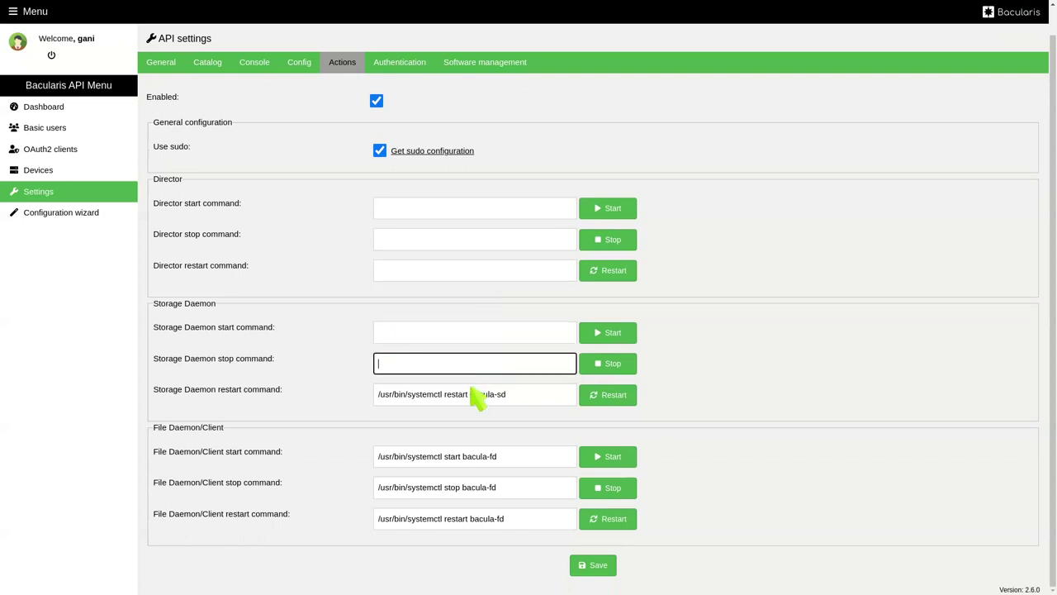
{"action": "triple_click", "coordinate": [479, 396]}
{"action": "key", "text": "BackSpace"}
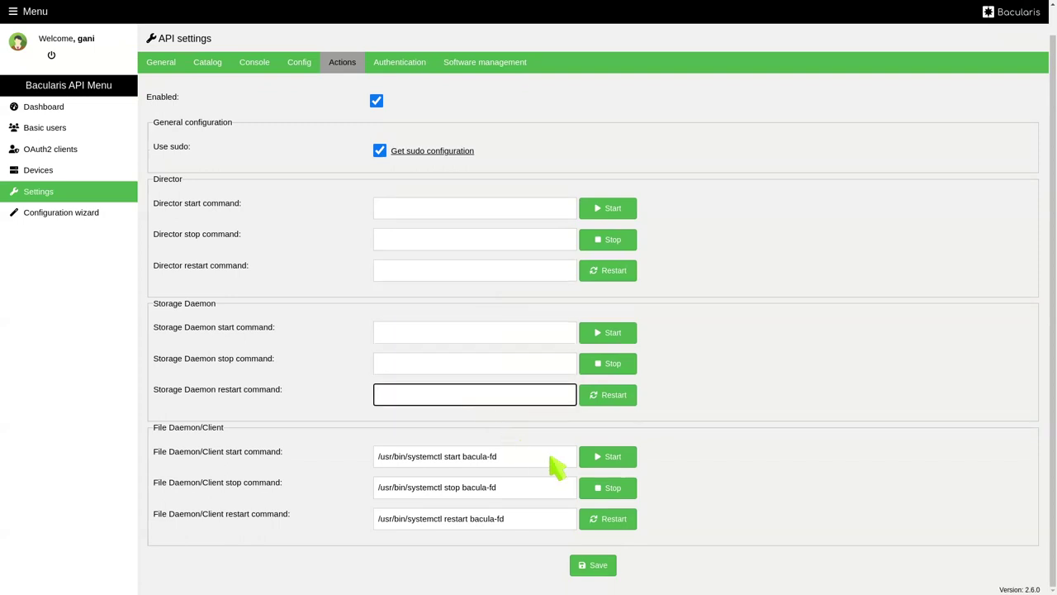
- Copy the three suggested apache sudo rules for bacula-fd start, stop and restart
{"action": "left_click", "coordinate": [450, 150]}
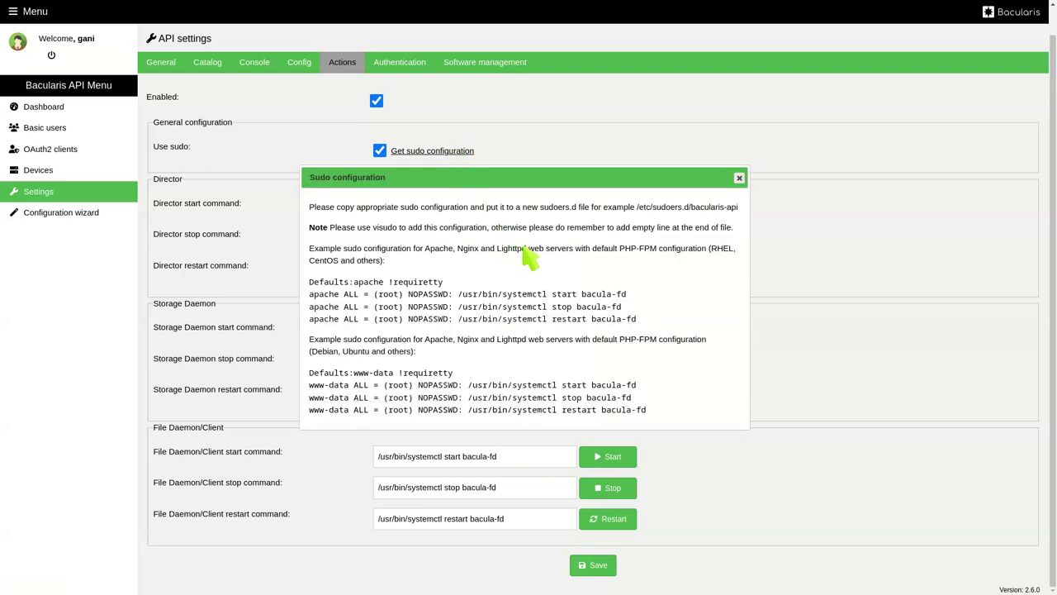
{"action": "left_click_drag", "start_coordinate": [636, 322], "coordinate": [328, 294]}
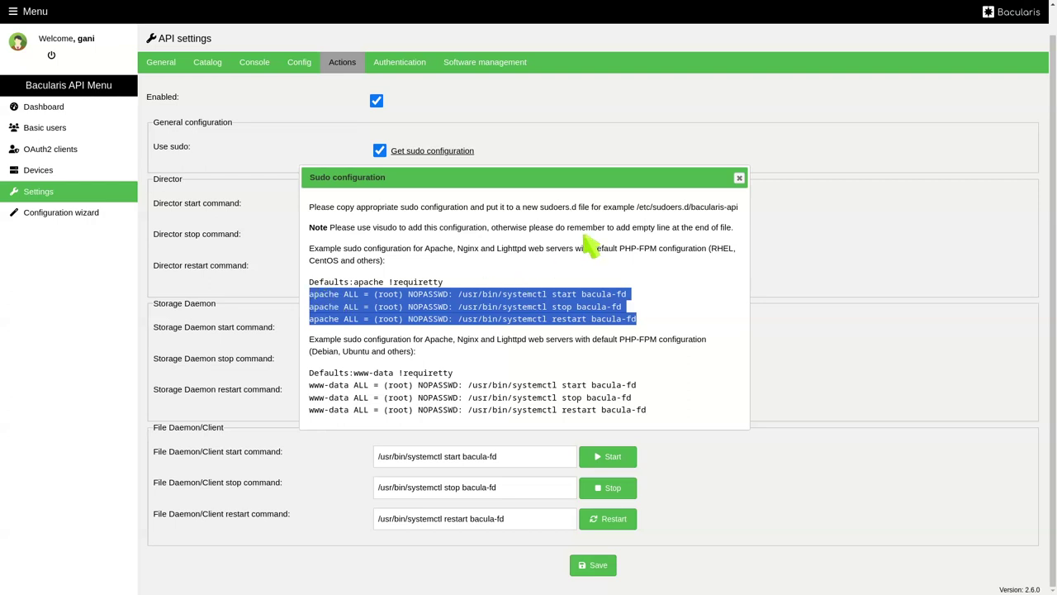
{"action": "key", "text": "alt+Tab"}
- Append the three bacula-fd rules to /etc/sudoers.d/bacularis in vim and save it
{"action": "key", "text": "Up"}
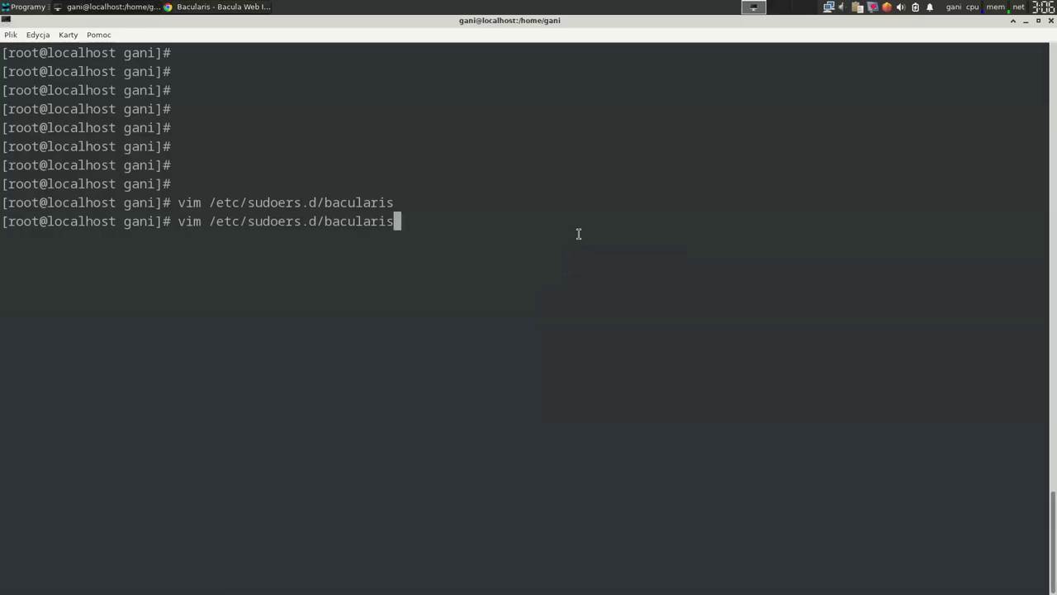
{"action": "key", "text": "Return"}
{"action": "key", "text": "i"}
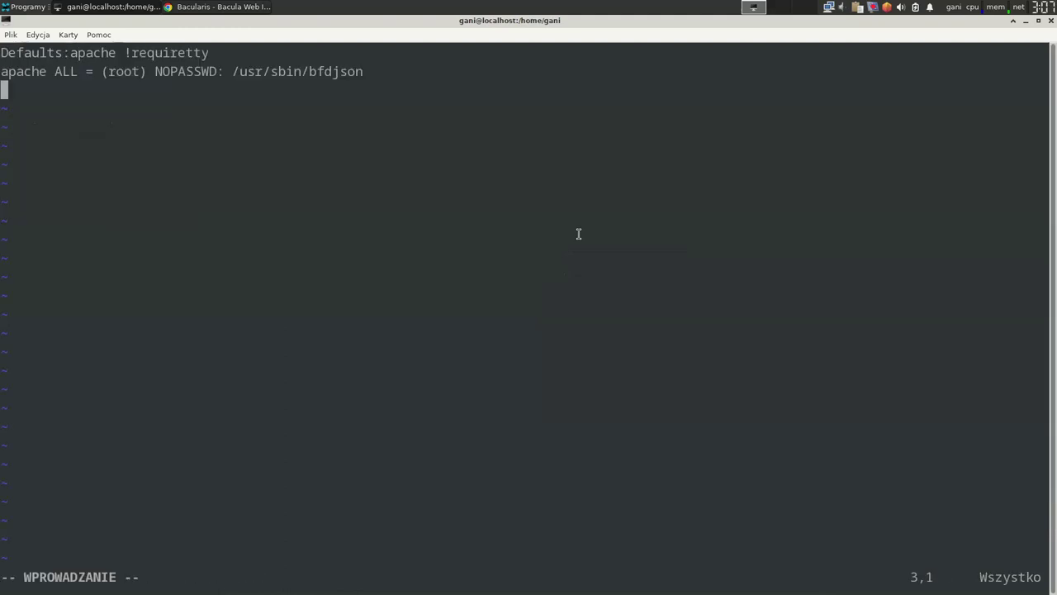
{"action": "type", "text": "apache ALL = (root) NOPASSWD: /usr/bin/systemctl start bacula-fd apache ALL = (root) NOPASSWD: /usr/bin/systemctl stop bacula-fd apache ALL = (root) NOPASSWD: /usr/bin/systemctl restart bacula-fd"}
{"action": "key", "text": "Escape"}
{"action": "type", "text": ":"}
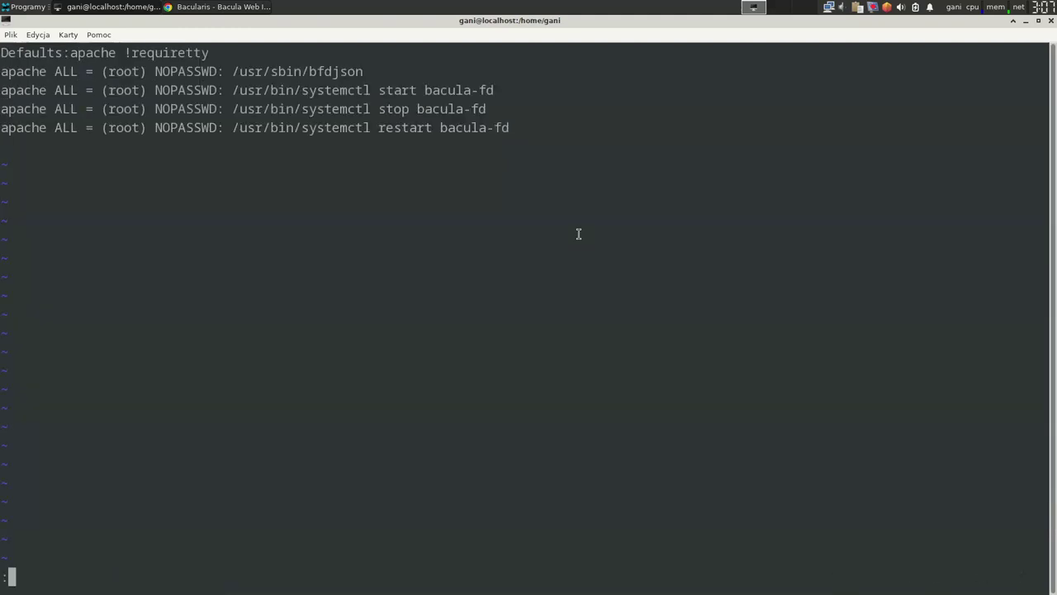
{"action": "key", "text": "Return"}
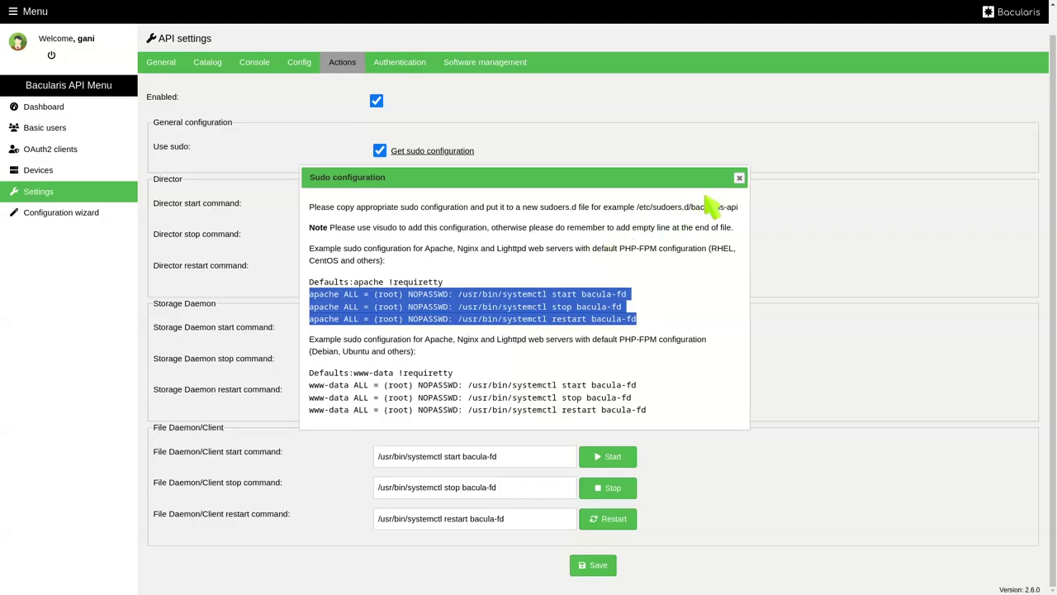
- Test the File Daemon/Client start and restart commands, confirming each reports OK
{"action": "left_click", "coordinate": [740, 179]}
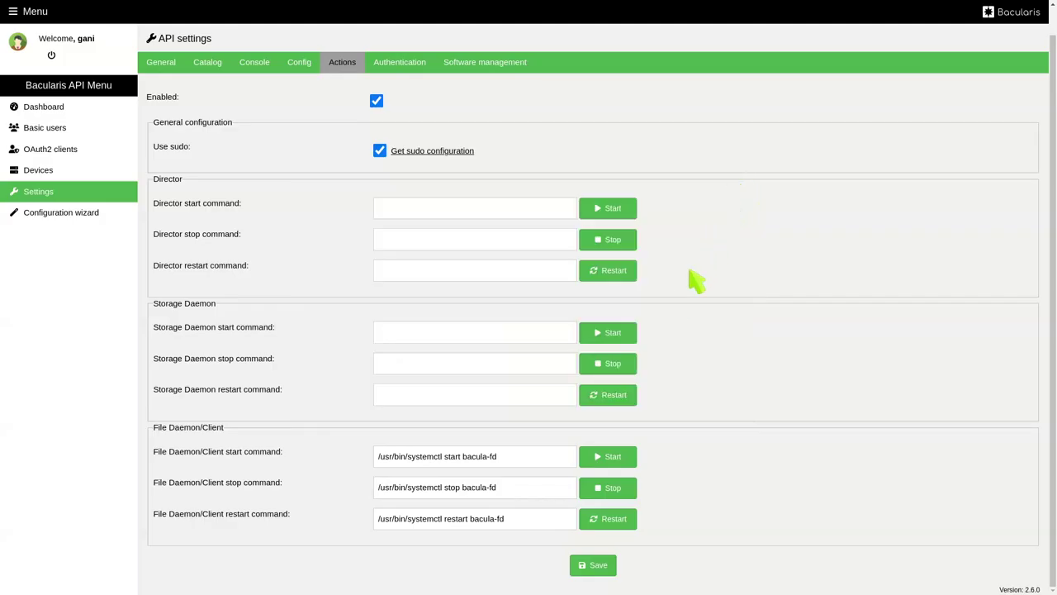
{"action": "left_click", "coordinate": [606, 456]}
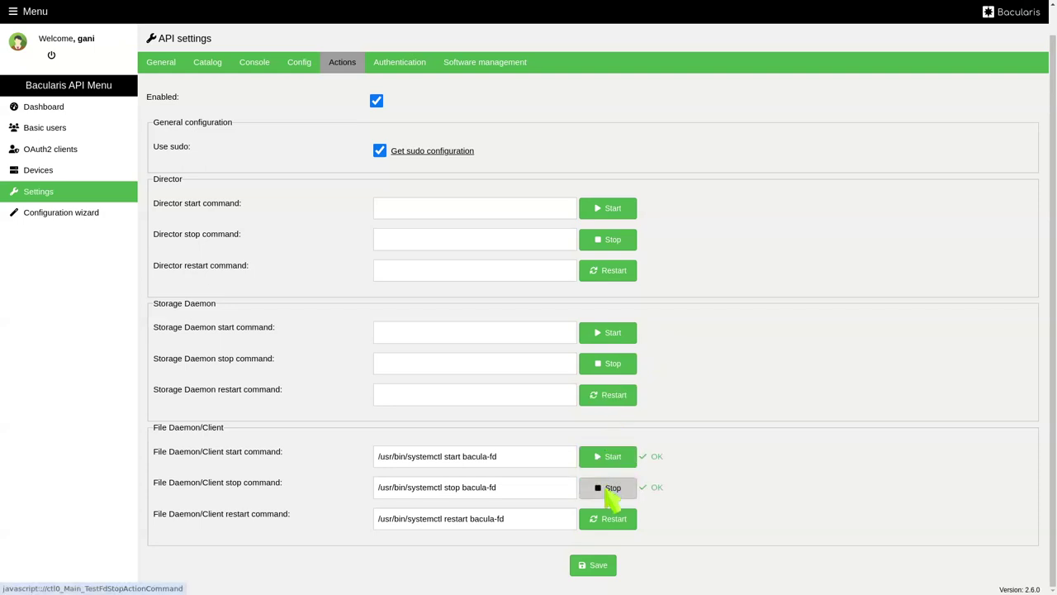
{"action": "left_click", "coordinate": [610, 521]}
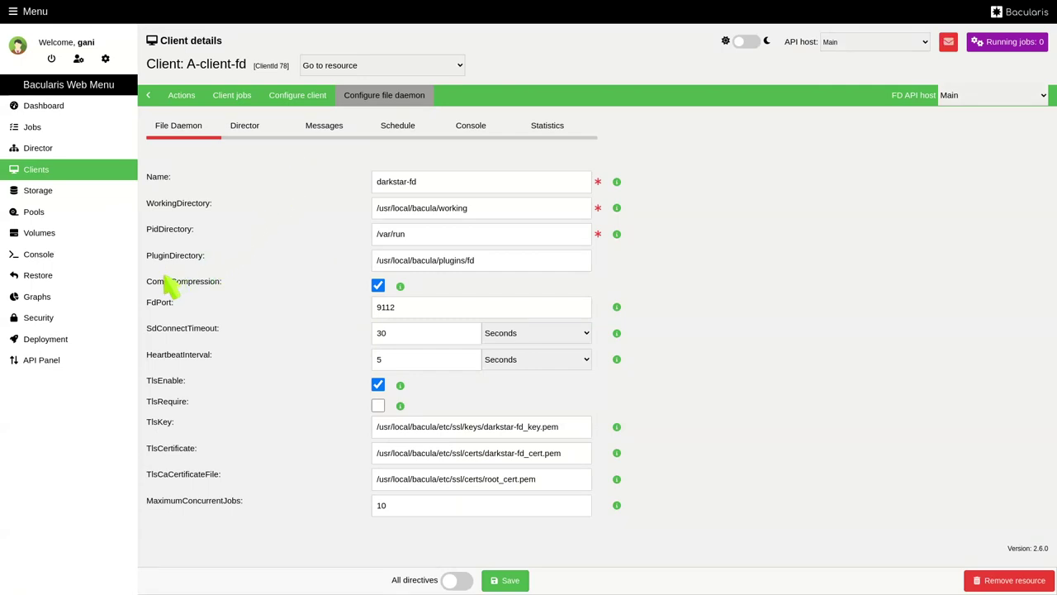
- Show the 17 configured API hosts on the Security section's API hosts list
{"action": "left_click", "coordinate": [86, 316]}
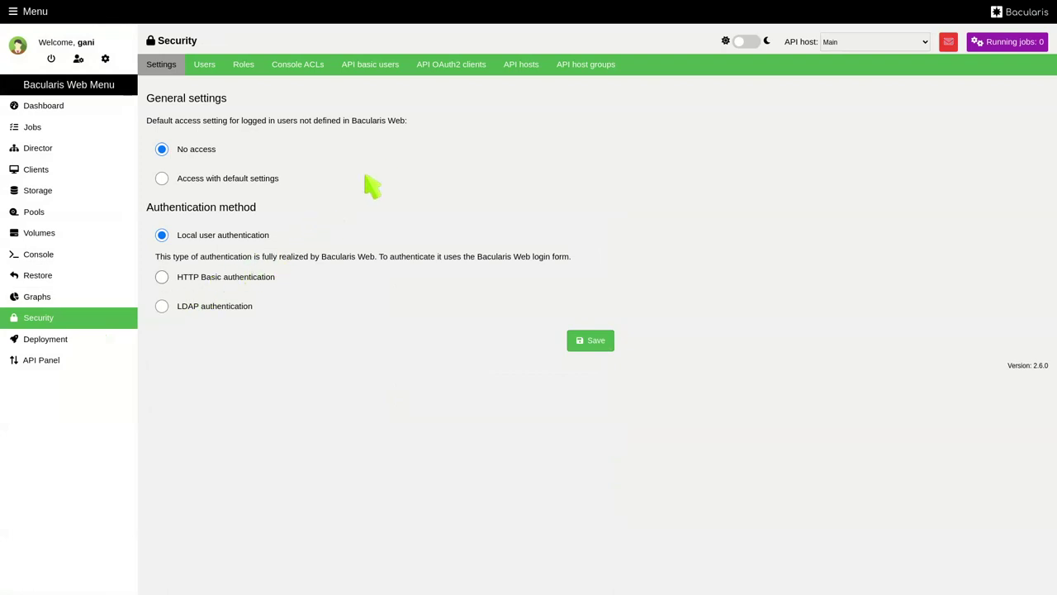
{"action": "left_click", "coordinate": [523, 68]}
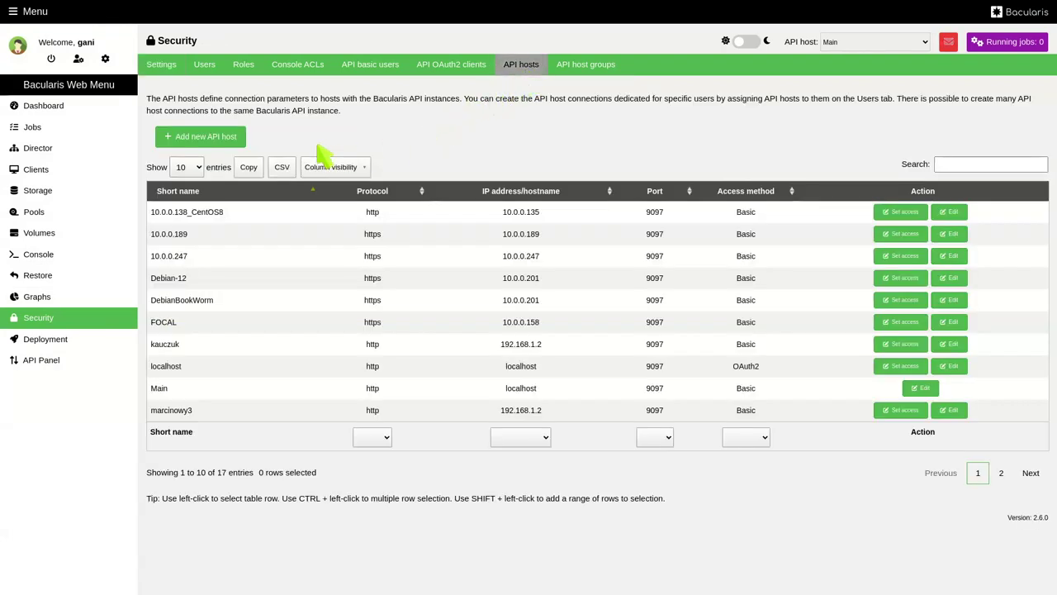
- Add API host 'AAA my FD 132' (HTTP, 10.0.0.132, port 9097, basic auth), test and save it
{"action": "left_click", "coordinate": [234, 140]}
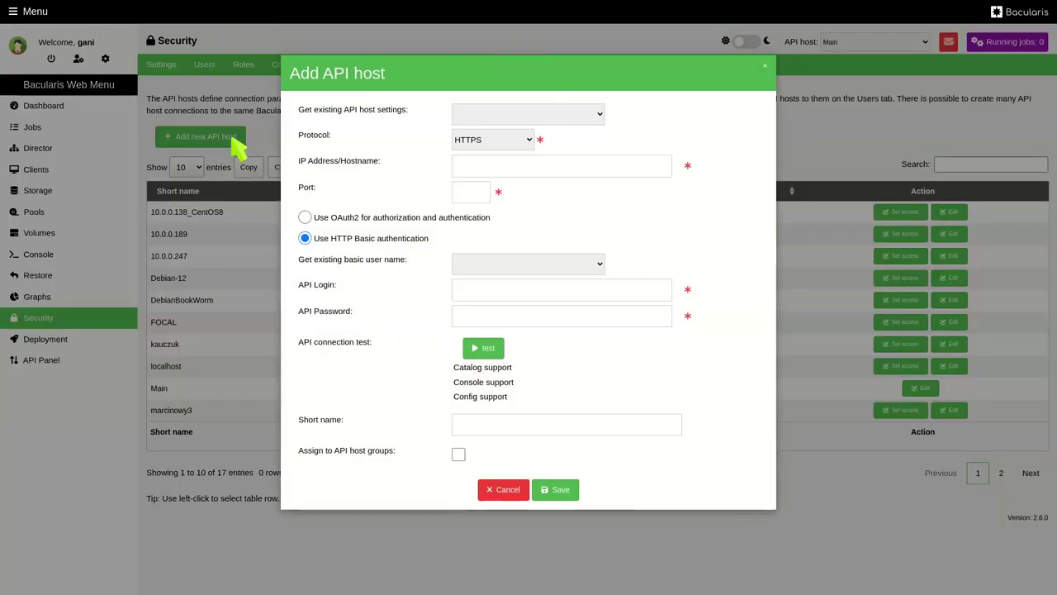
{"action": "left_click", "coordinate": [467, 141]}
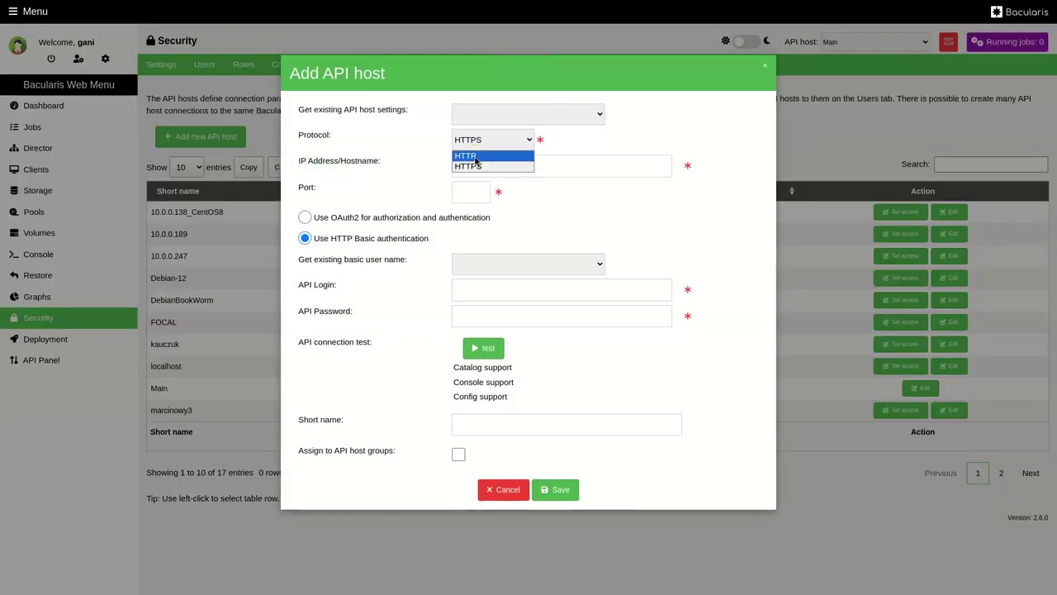
{"action": "left_click", "coordinate": [480, 163]}
{"action": "left_click", "coordinate": [482, 165]}
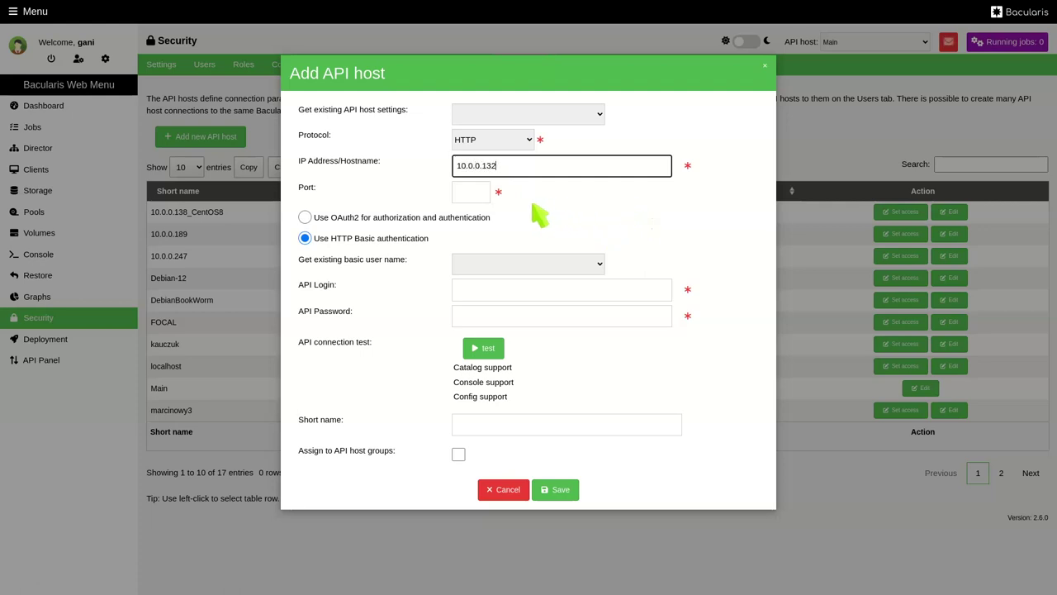
{"action": "left_click", "coordinate": [475, 194]}
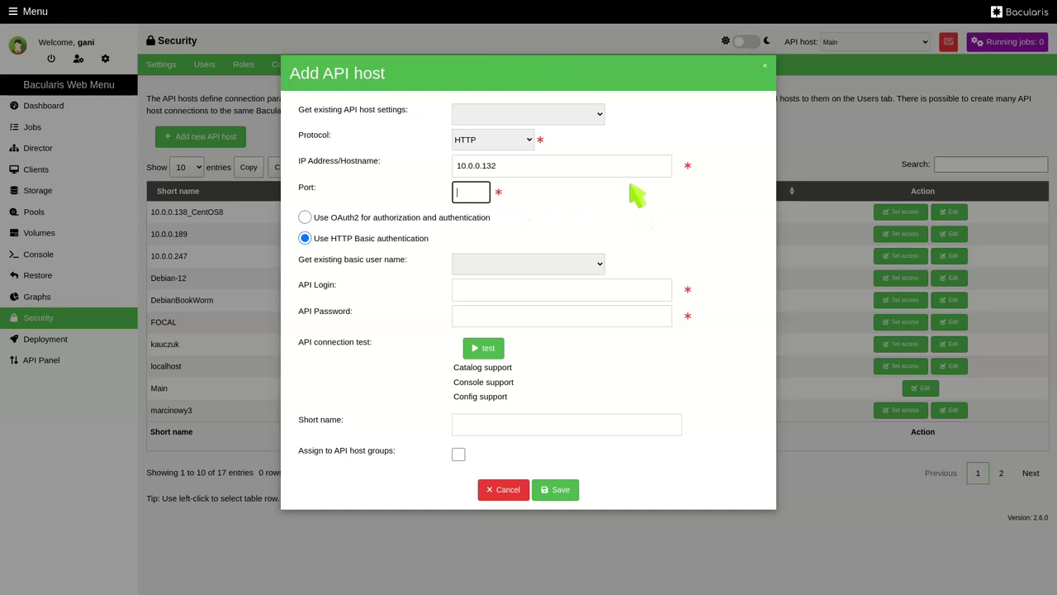
{"action": "left_click", "coordinate": [582, 291]}
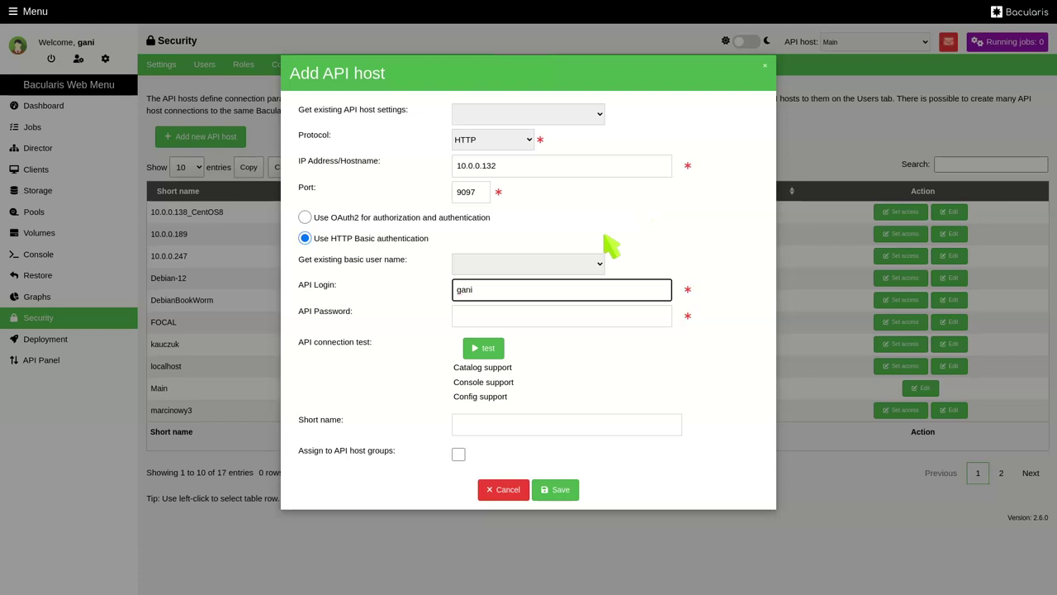
{"action": "left_click", "coordinate": [606, 316]}
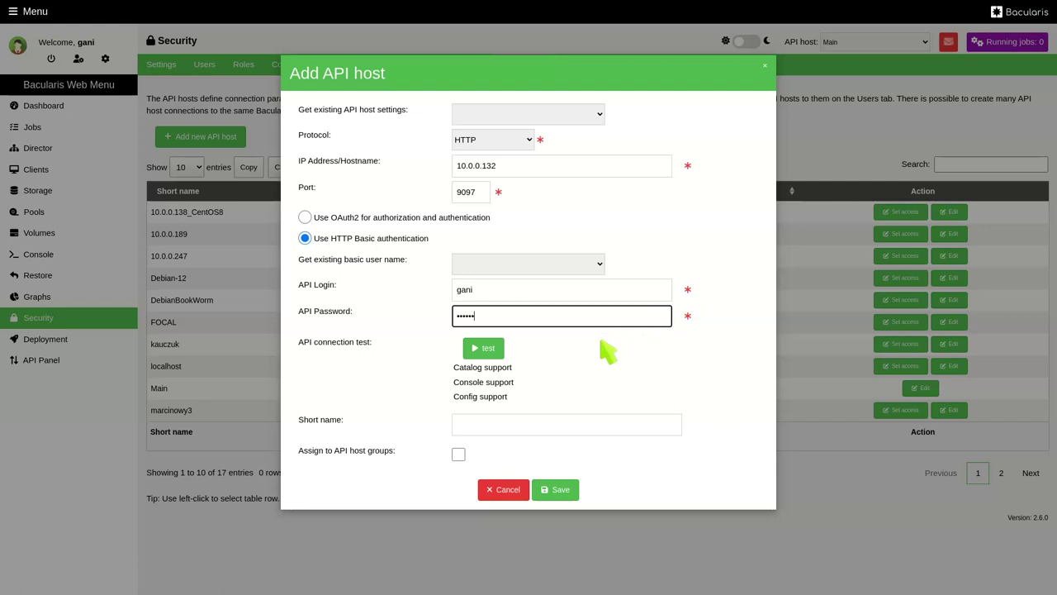
{"action": "left_click", "coordinate": [487, 349]}
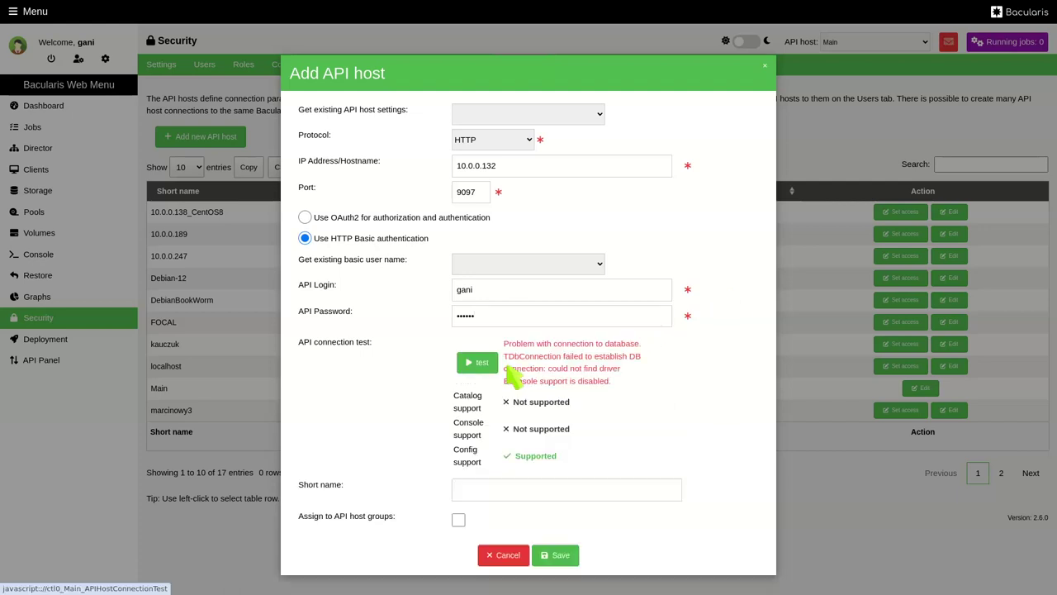
{"action": "left_click", "coordinate": [536, 489]}
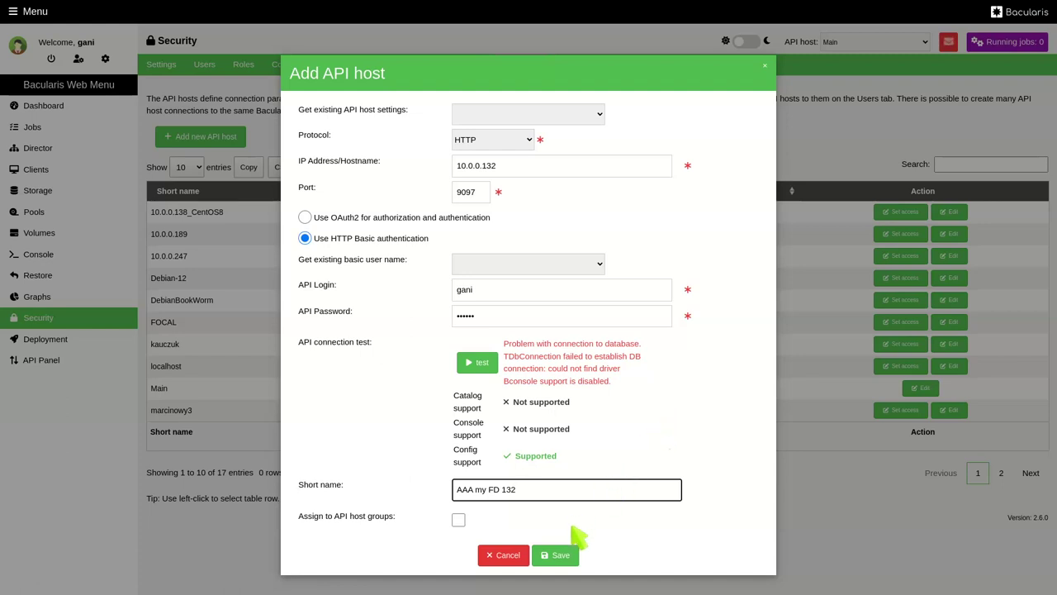
{"action": "left_click", "coordinate": [559, 557]}
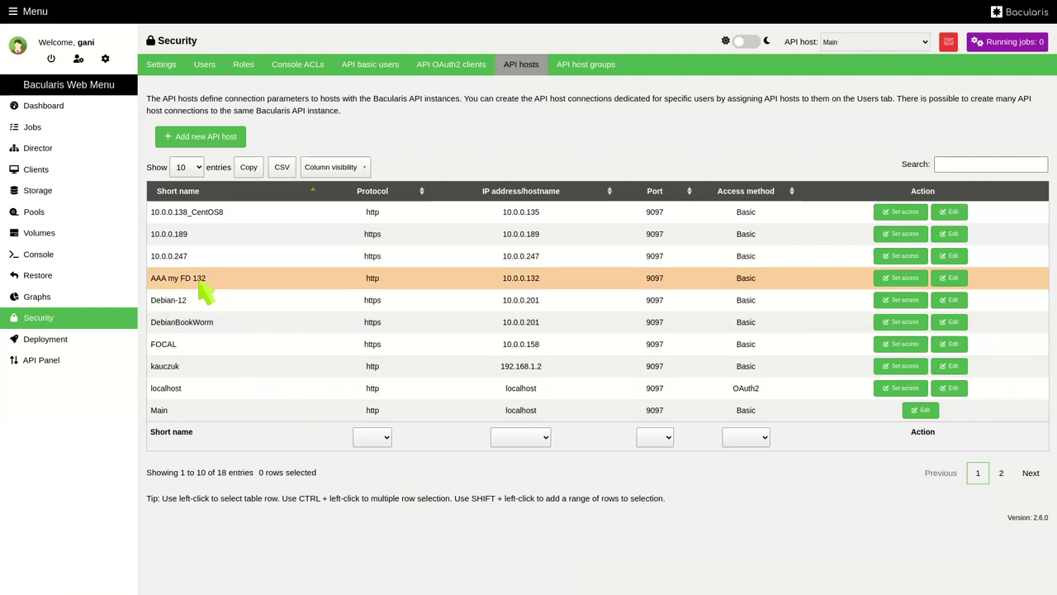
- View A-client-fd's client details, then go back to the Security settings page
{"action": "left_click", "coordinate": [68, 169]}
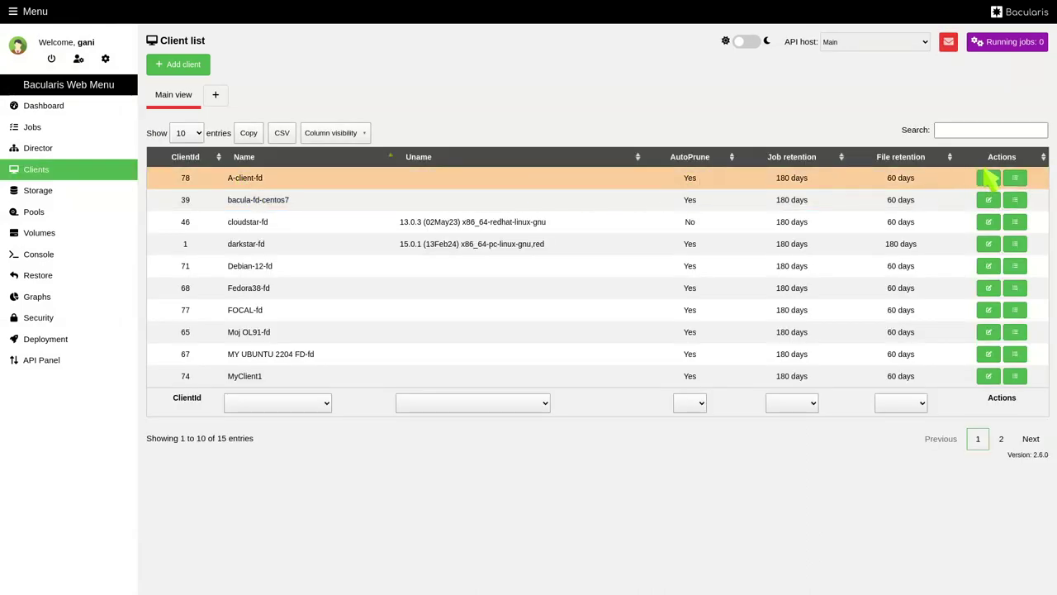
{"action": "left_click", "coordinate": [1015, 178]}
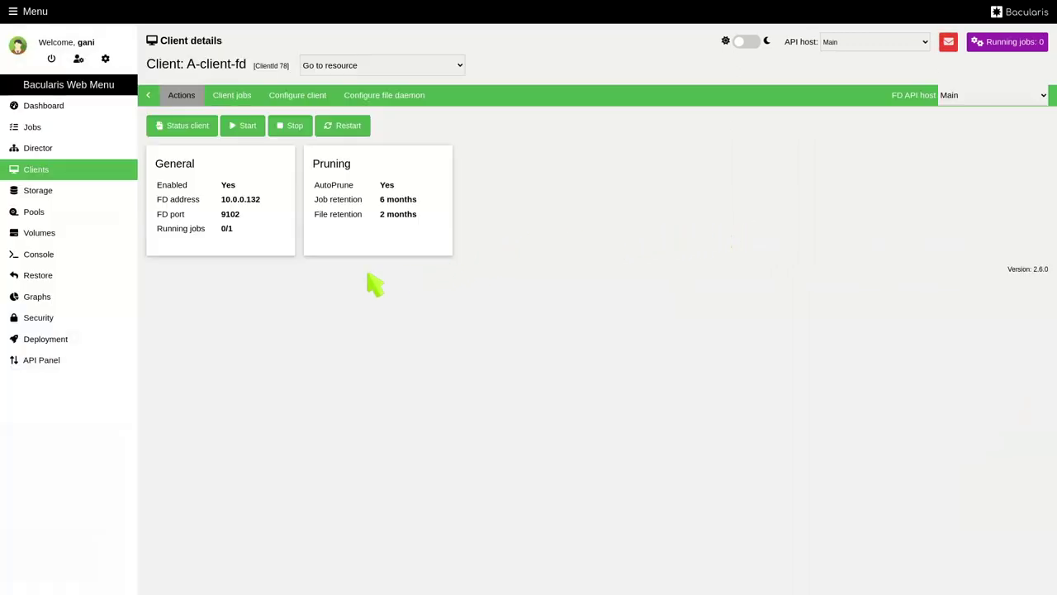
{"action": "left_click", "coordinate": [81, 322]}
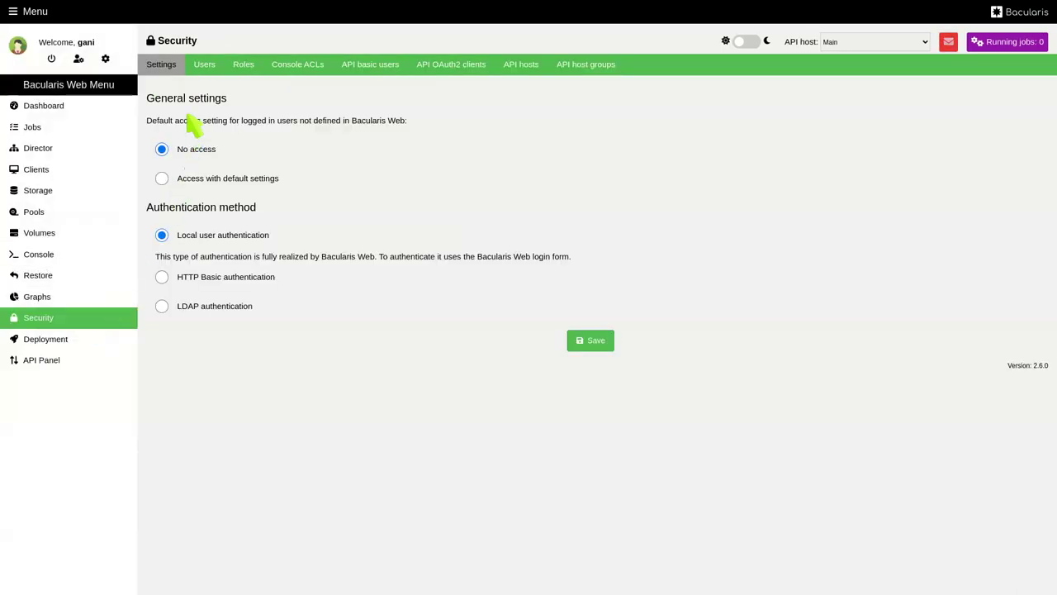
- Add 'AAA my FD 132' to the admin user's API hosts and save the user
{"action": "left_click", "coordinate": [204, 66]}
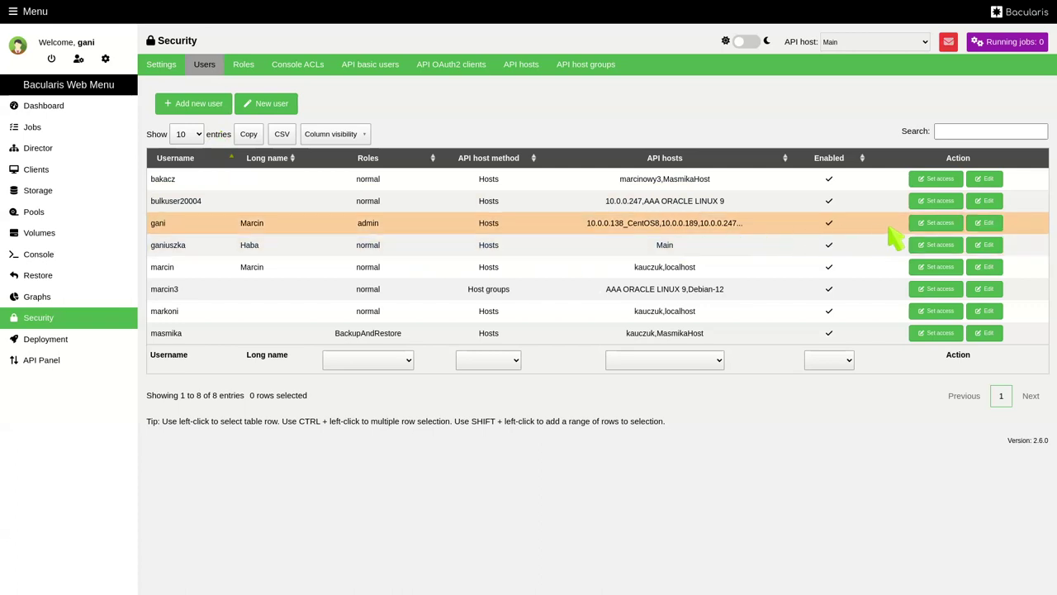
{"action": "left_click", "coordinate": [982, 223]}
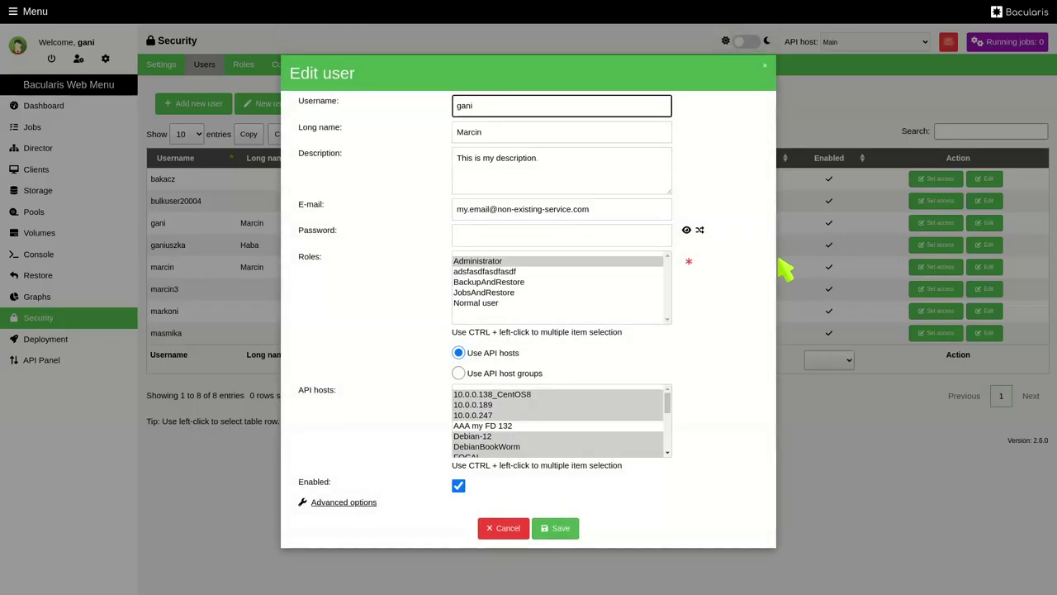
{"action": "left_click", "coordinate": [507, 426], "text": "ctrl"}
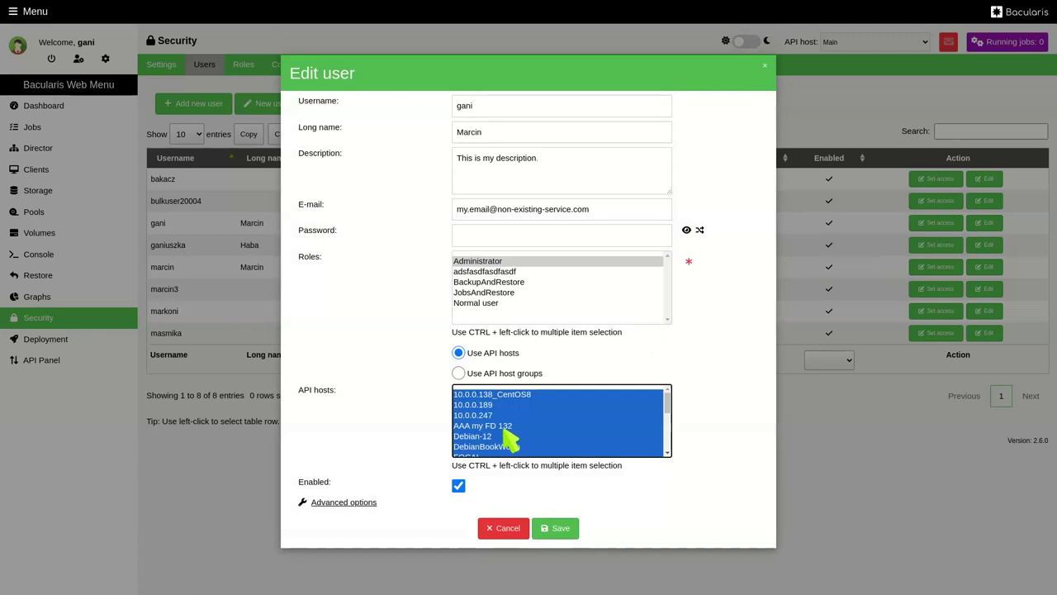
{"action": "left_click", "coordinate": [555, 530]}
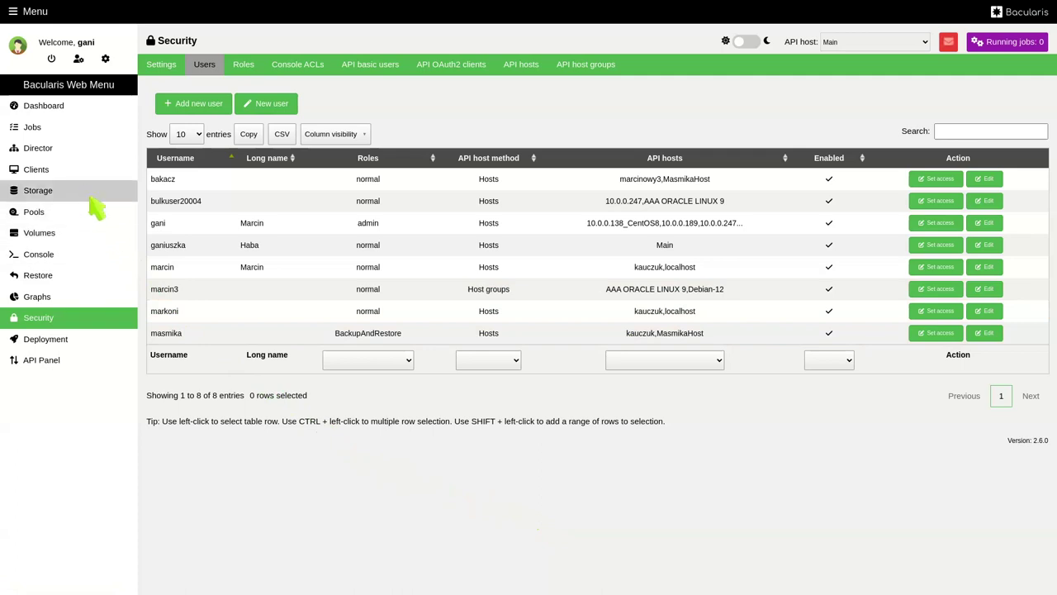
- Try saving A-client-fd's file daemon configuration, which fails with permission denied on /etc/bacula/bacula-fd.conf
{"action": "left_click", "coordinate": [71, 170]}
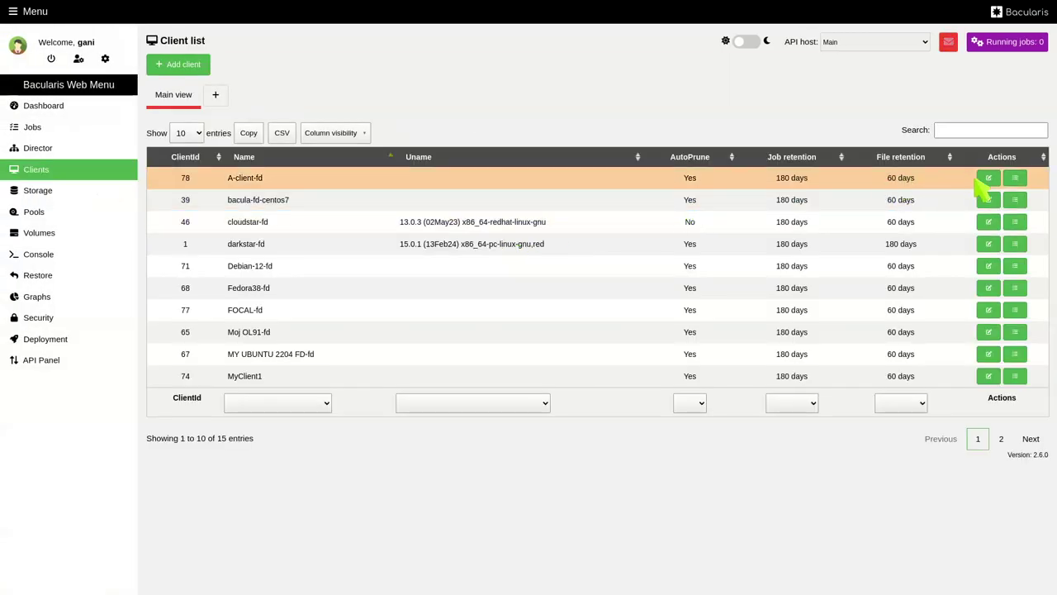
{"action": "left_click", "coordinate": [1015, 178]}
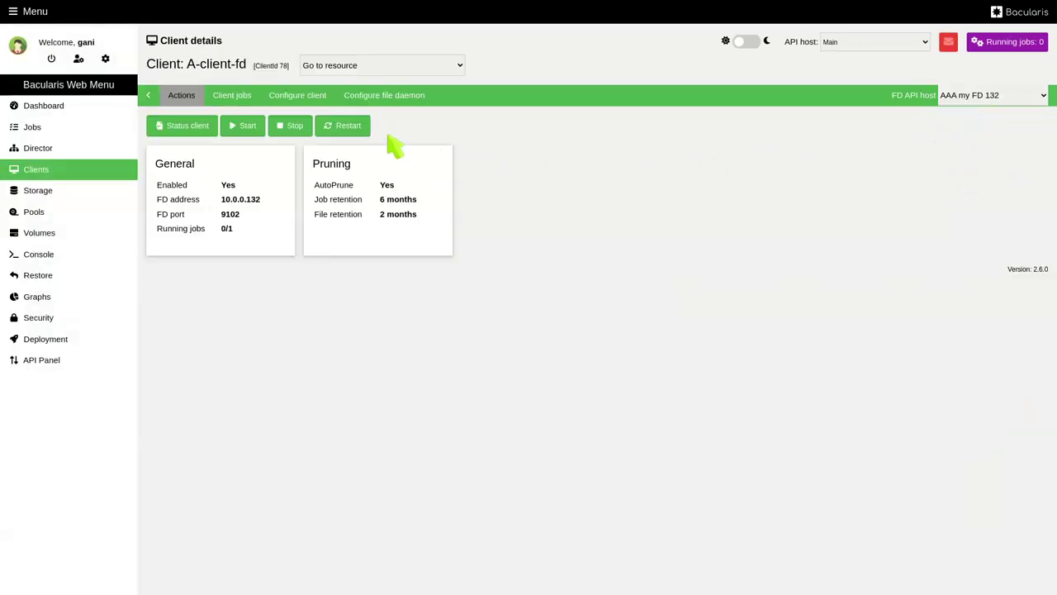
{"action": "left_click", "coordinate": [363, 101]}
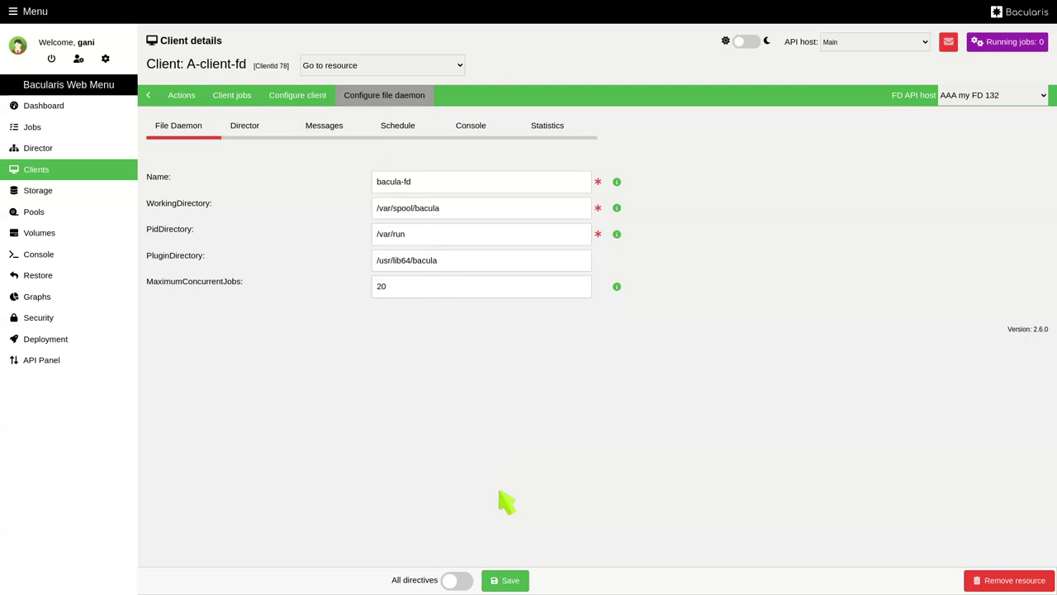
{"action": "left_click", "coordinate": [504, 576]}
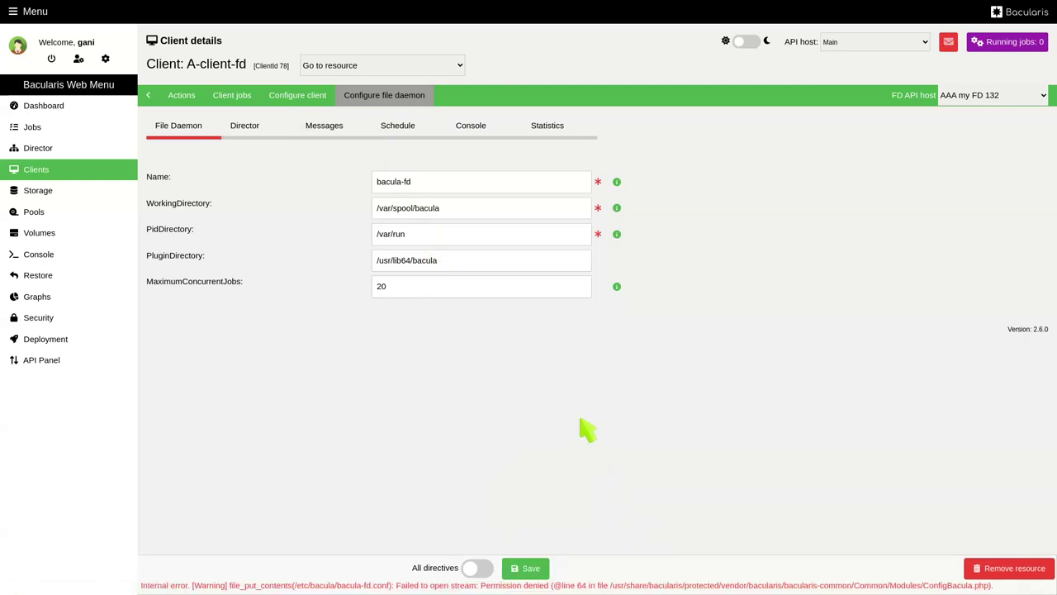
{"action": "key", "text": "alt+Tab"}
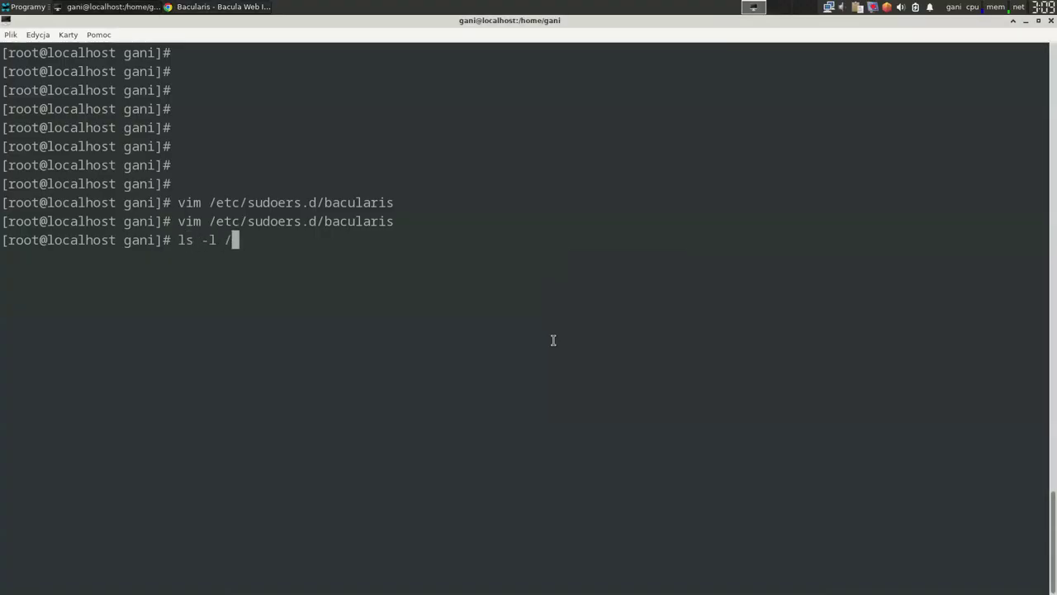
- List /etc/bacula and change bacula-fd.conf ownership to root:apache
{"action": "type", "text": "acul"}
{"action": "key", "text": "Return"}
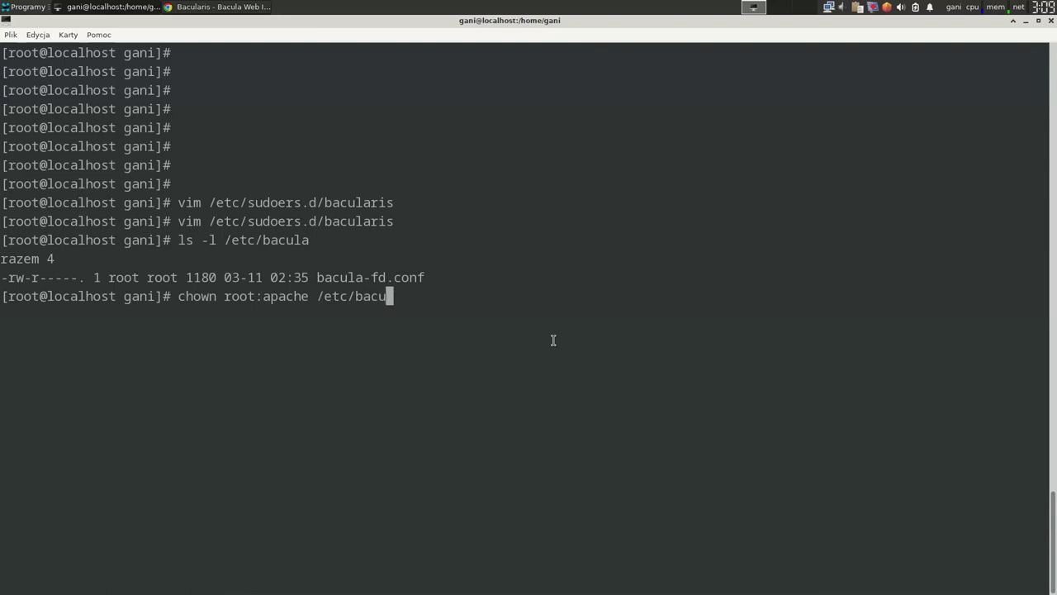
{"action": "key", "text": "Tab"}
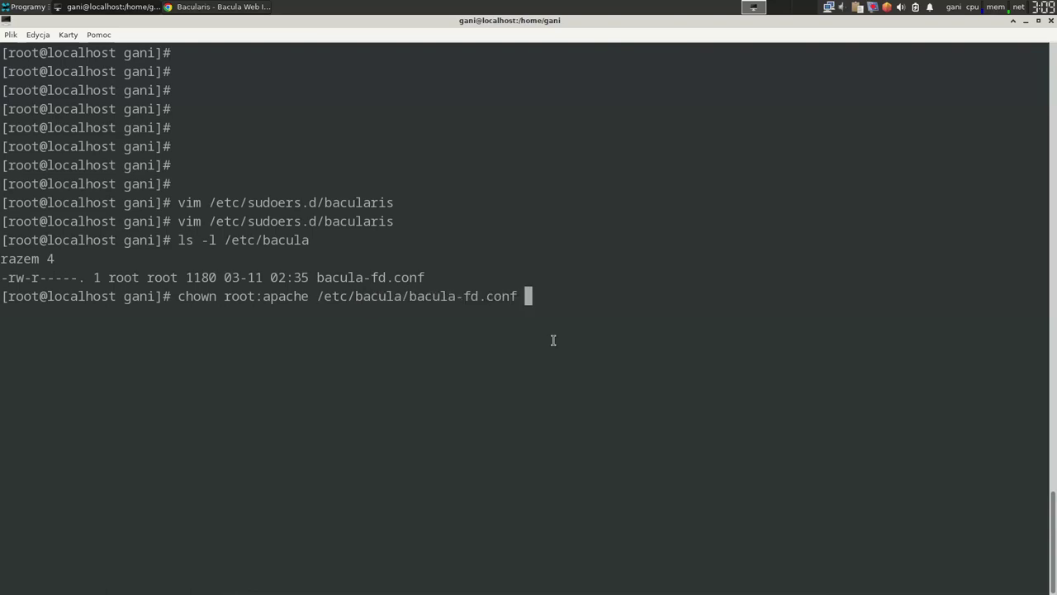
{"action": "key", "text": "Return"}
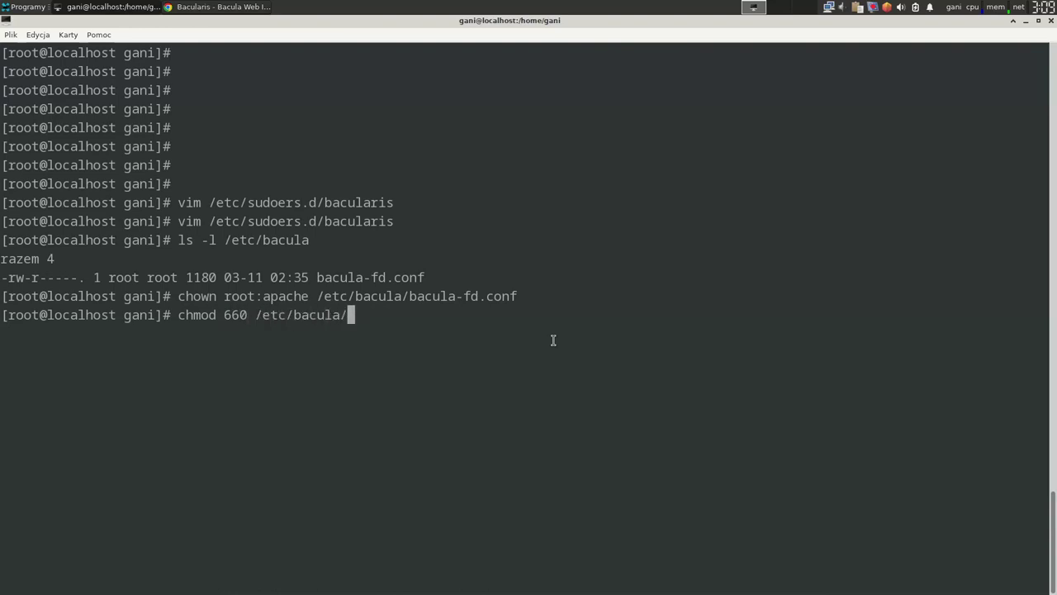
- Set bacula-fd.conf permissions to 660 and relist /etc/bacula to verify
{"action": "type", "text": "chmod 660 /etc/bacula/bacu"}
{"action": "key", "text": "Tab"}
{"action": "key", "text": "Return"}
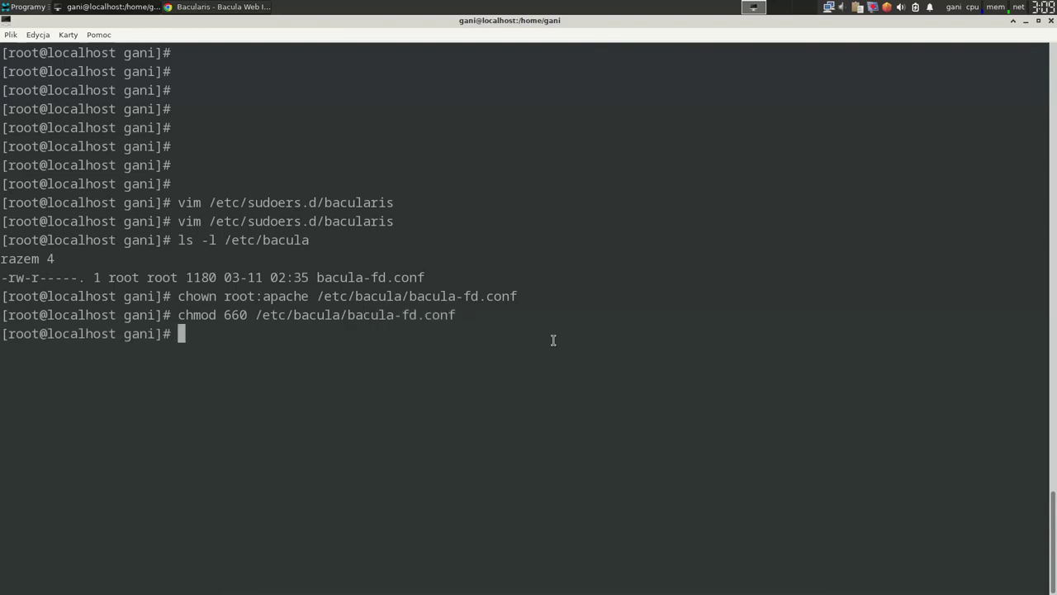
{"action": "key", "text": "Up"}
{"action": "key", "text": "Up"}
{"action": "key", "text": "Up"}
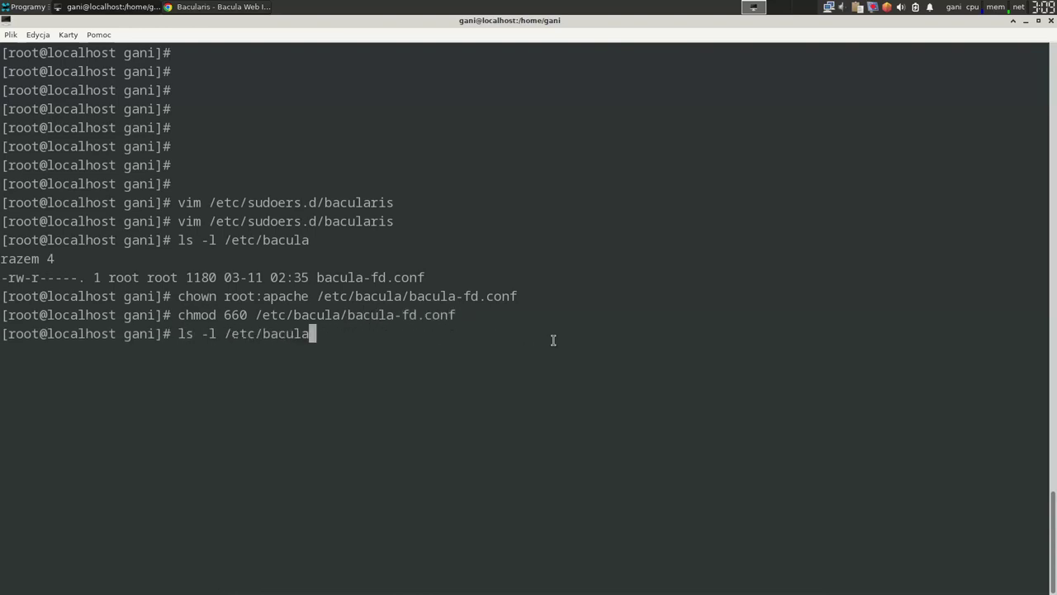
{"action": "key", "text": "Return"}
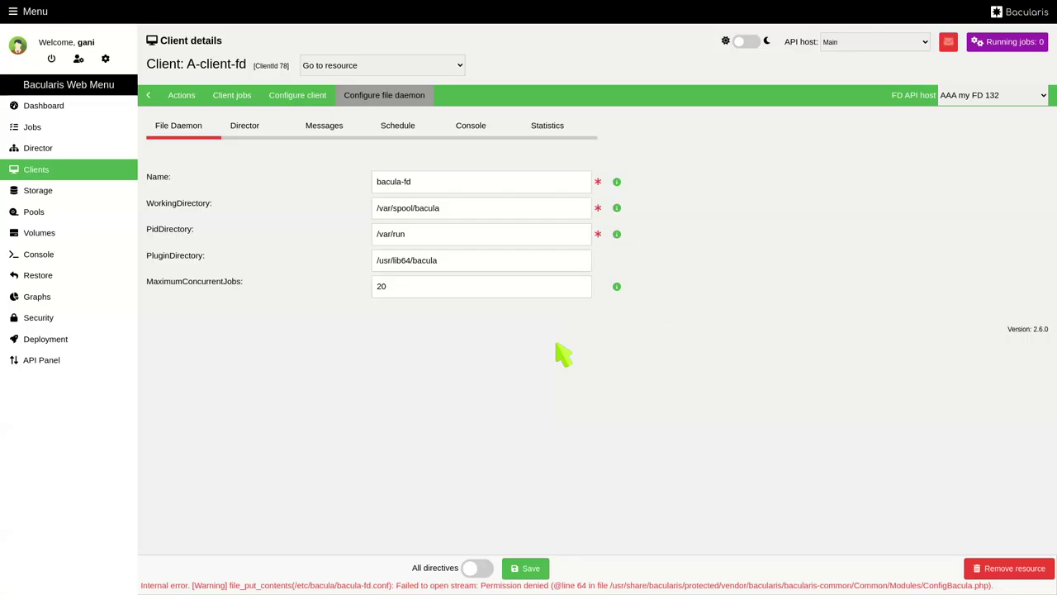
- Save A-client-fd's file daemon config, then browse its Messages, Director, Schedule and Console resources
{"action": "left_click", "coordinate": [528, 565]}
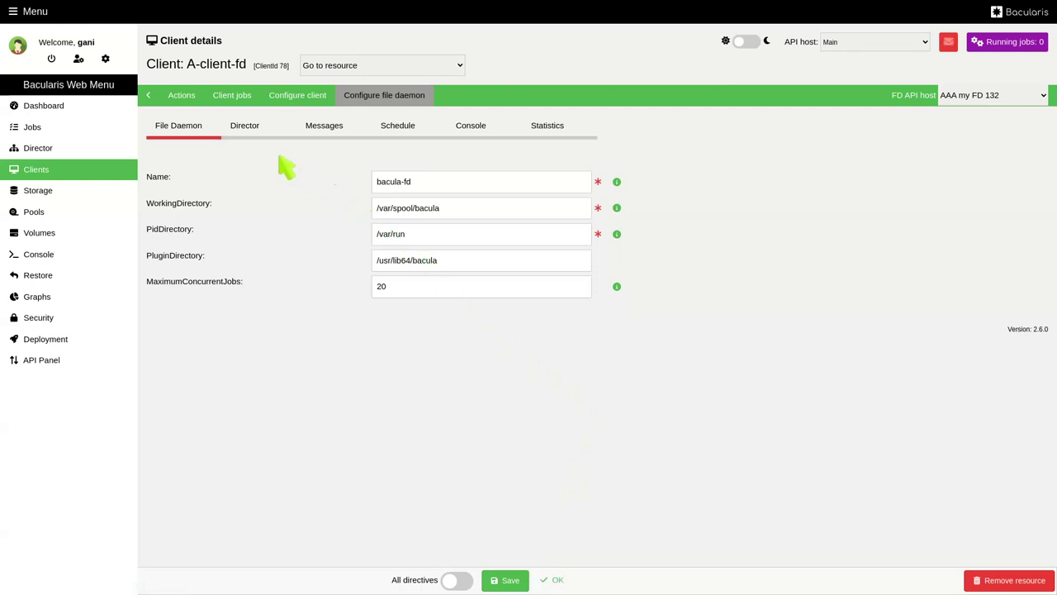
{"action": "left_click", "coordinate": [353, 132]}
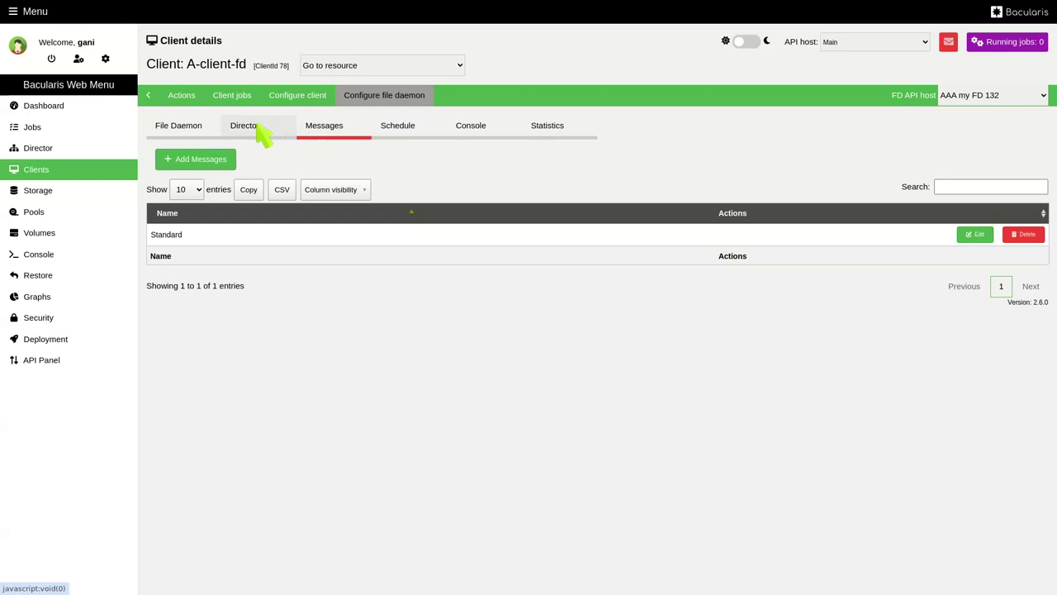
{"action": "left_click", "coordinate": [262, 135]}
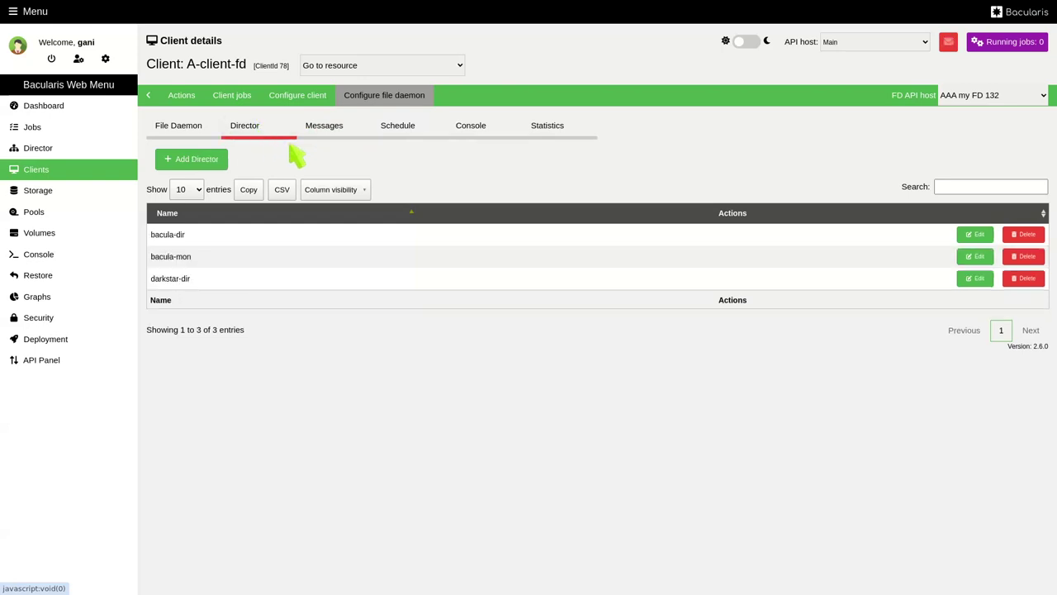
{"action": "left_click", "coordinate": [401, 135]}
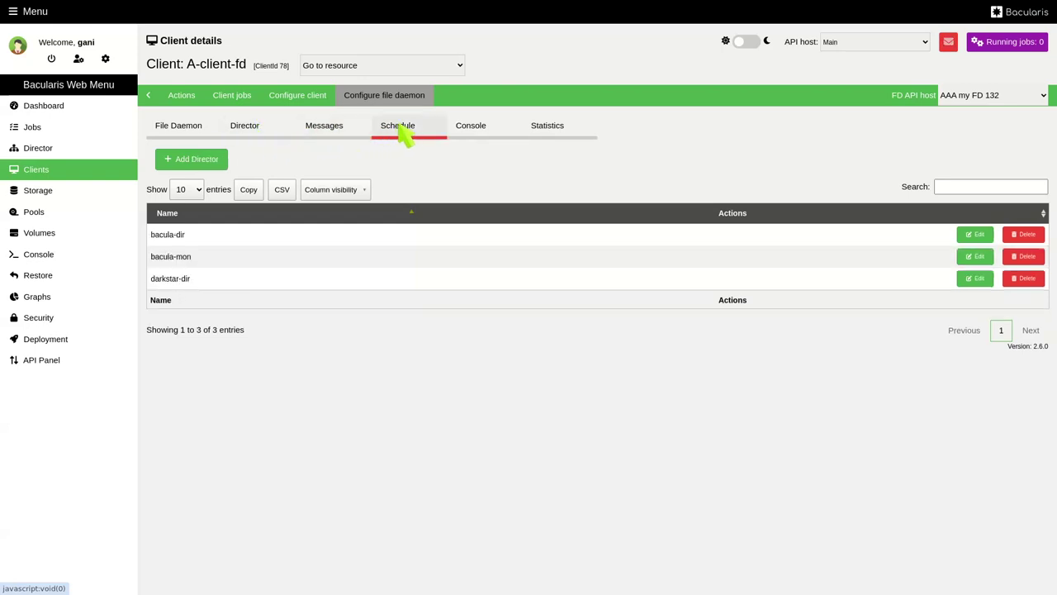
{"action": "left_click", "coordinate": [479, 132]}
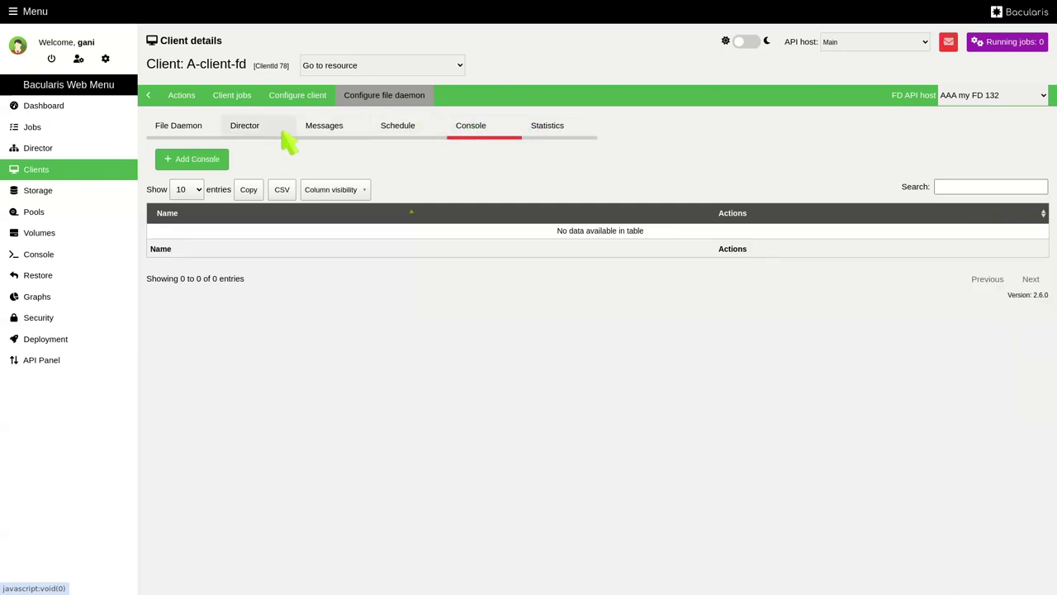
{"action": "left_click", "coordinate": [195, 135]}
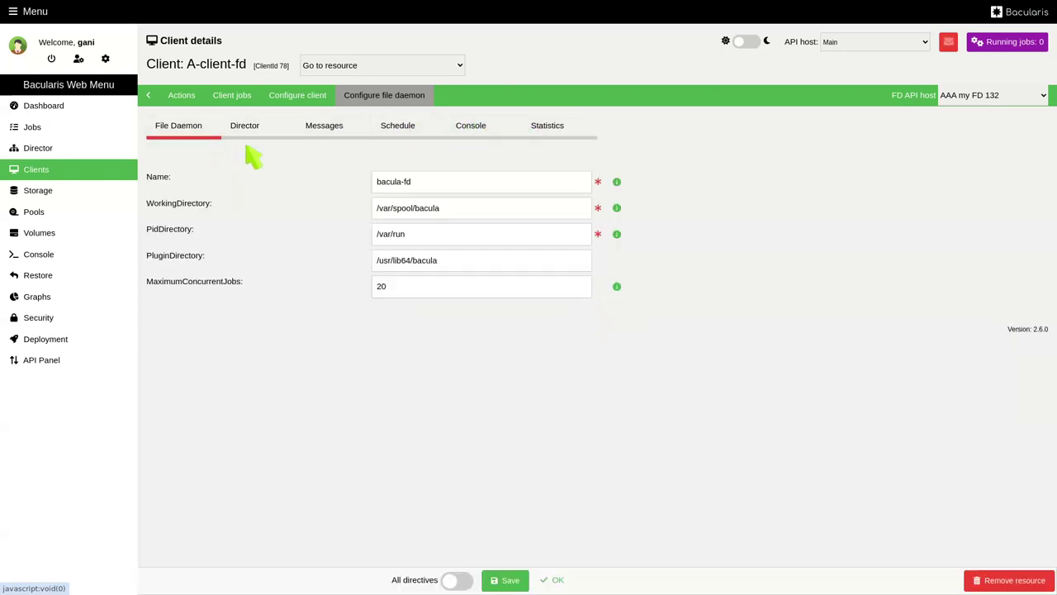